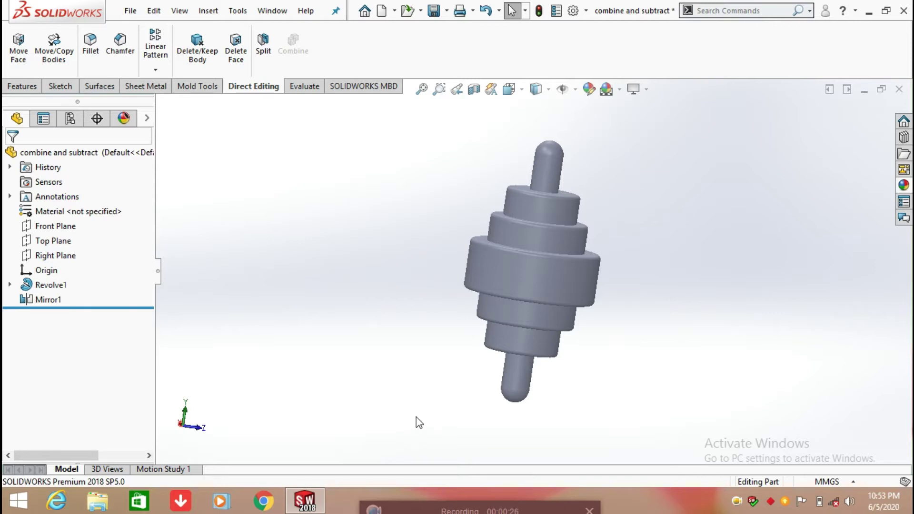
- Sketch a center rectangle on the Front Plane, centred on the origin and enclosing the whole stepped revolved body
{"action": "left_click", "coordinate": [45, 229]}
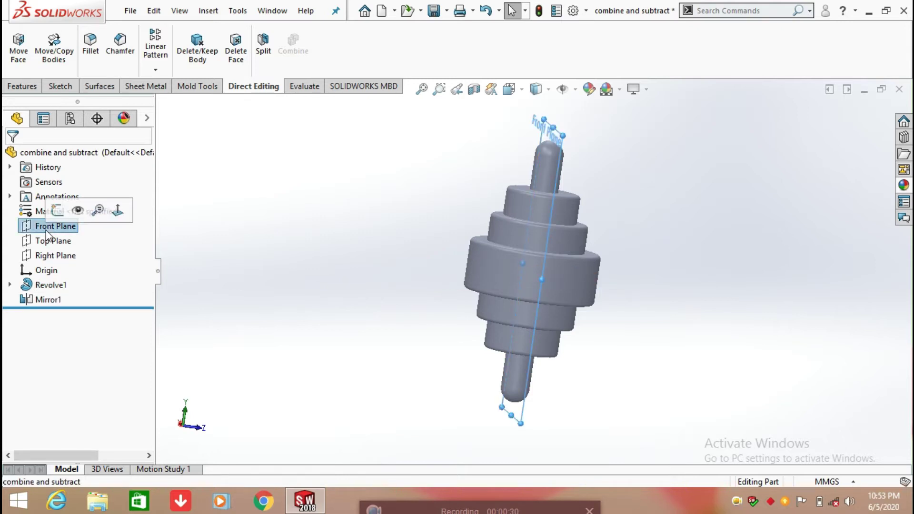
{"action": "left_click", "coordinate": [119, 209]}
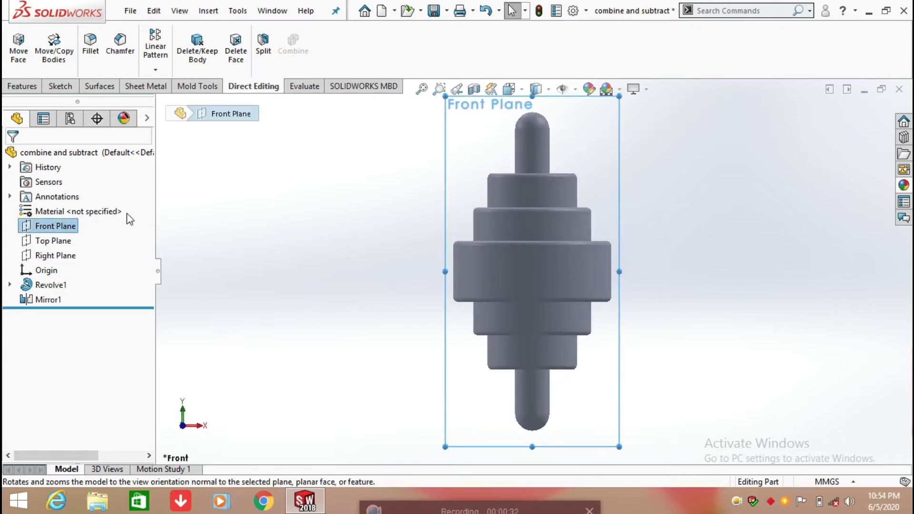
{"action": "left_click", "coordinate": [60, 87]}
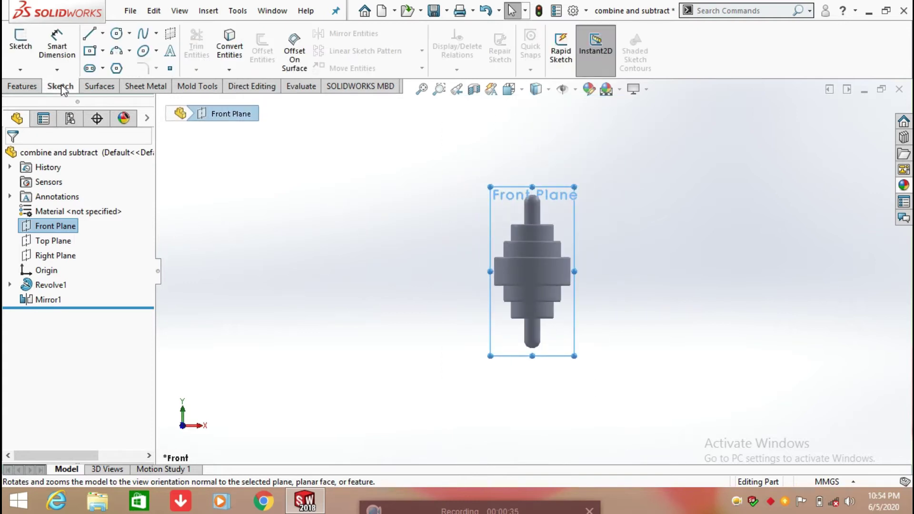
{"action": "left_click", "coordinate": [103, 51]}
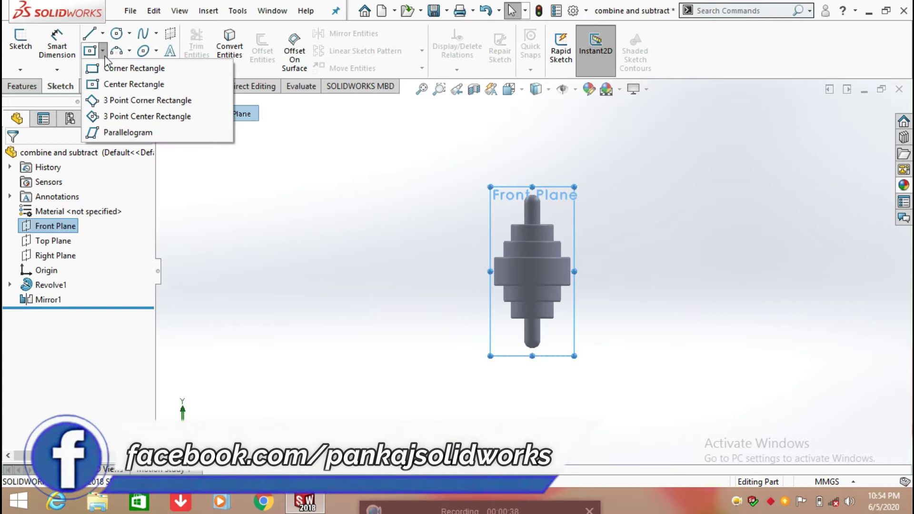
{"action": "left_click", "coordinate": [107, 84]}
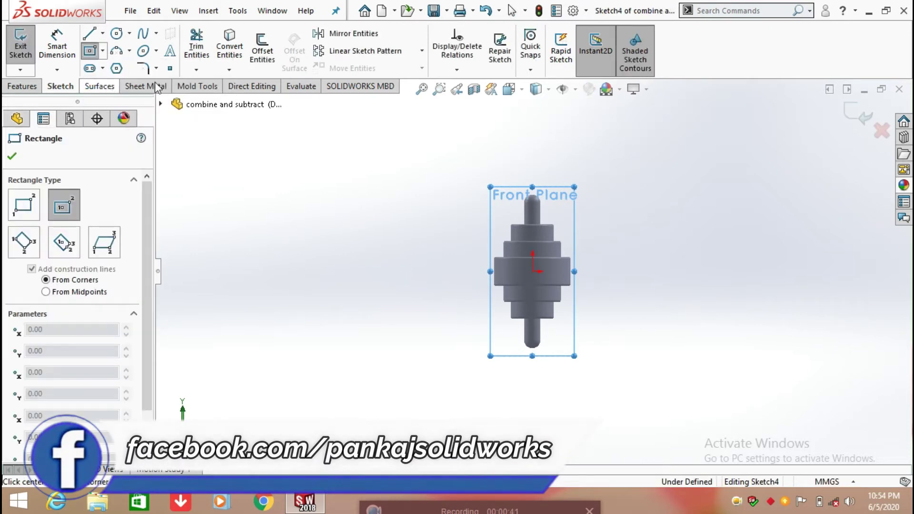
{"action": "left_click", "coordinate": [532, 272]}
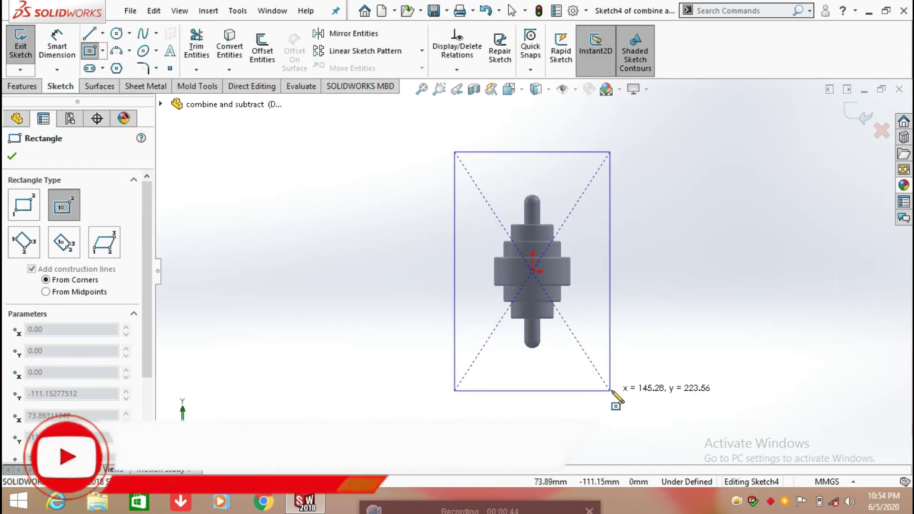
{"action": "left_click", "coordinate": [597, 374]}
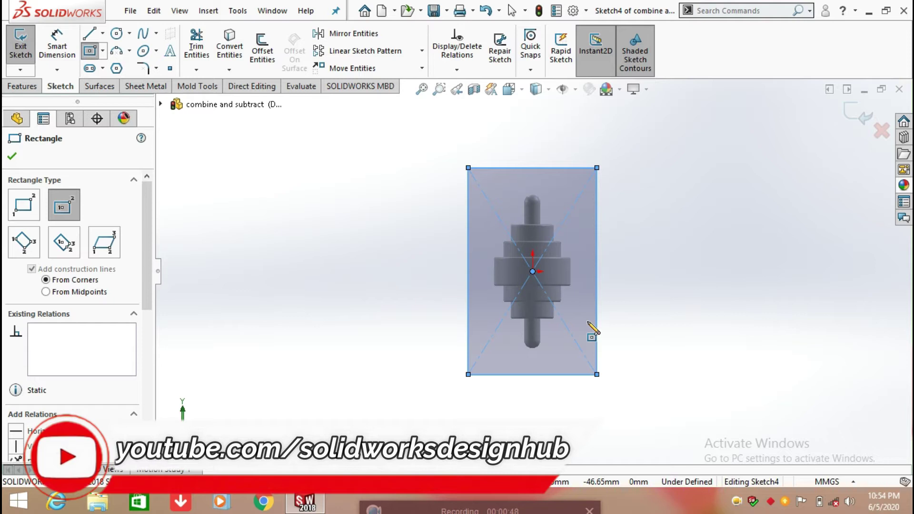
{"action": "left_click", "coordinate": [12, 156]}
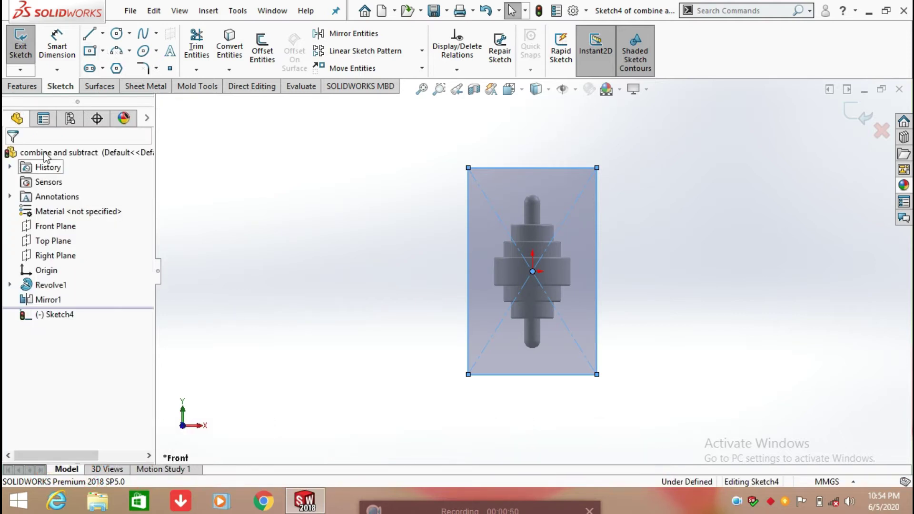
- Extrude the rectangle 40 mm blind as a separate body, with merge result turned off
{"action": "left_click", "coordinate": [21, 89]}
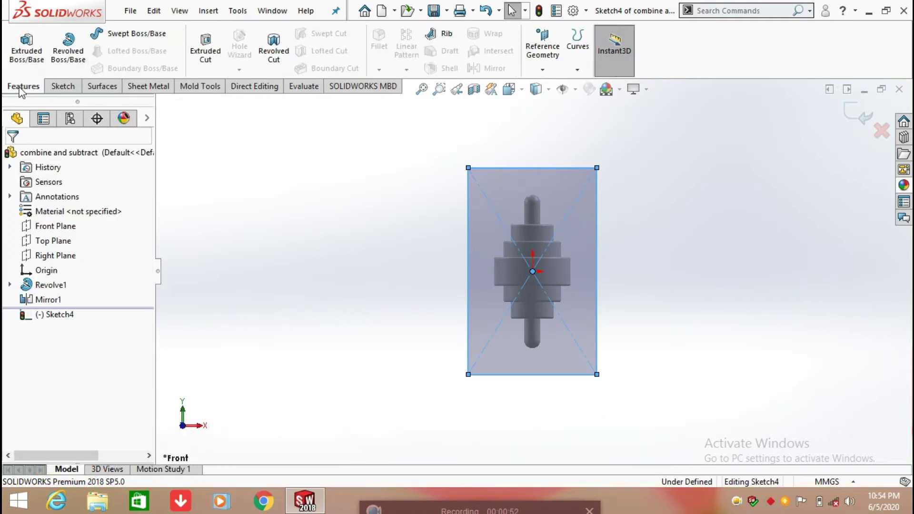
{"action": "left_click", "coordinate": [27, 47]}
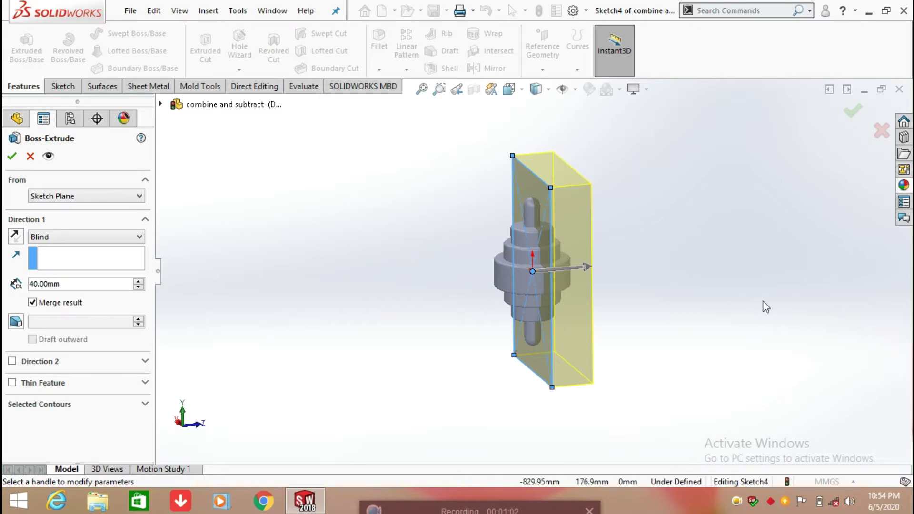
{"action": "key", "text": "space"}
{"action": "left_click", "coordinate": [456, 333]}
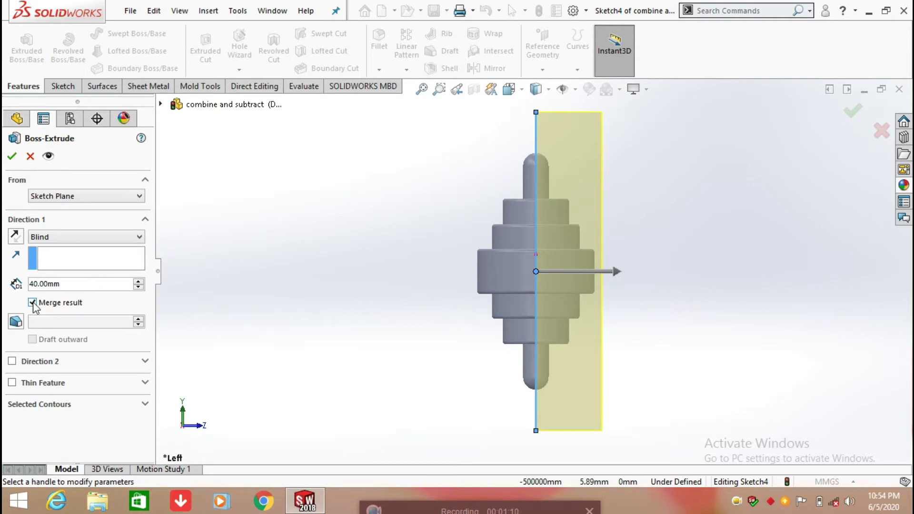
{"action": "left_click", "coordinate": [12, 156]}
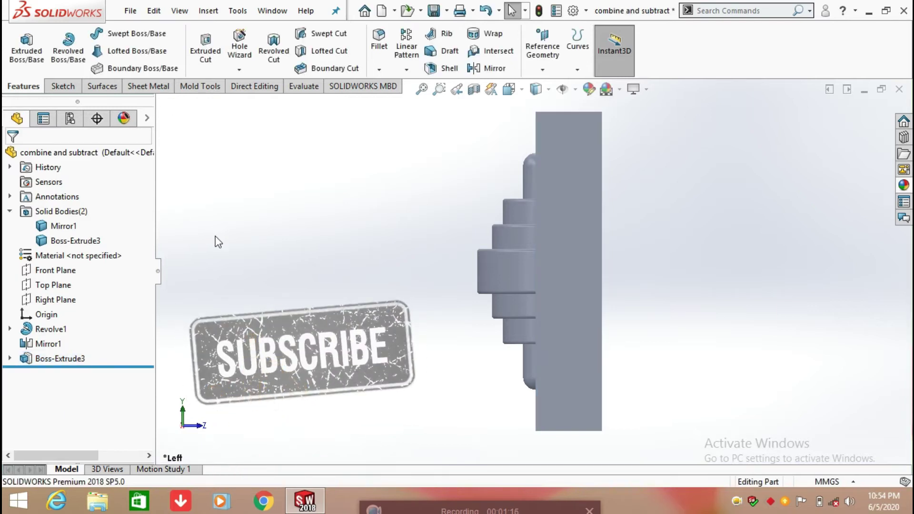
- Highlight the stepped body and the extruded block in turn to tell the two solid bodies apart
{"action": "left_click", "coordinate": [59, 226]}
{"action": "left_click", "coordinate": [74, 241]}
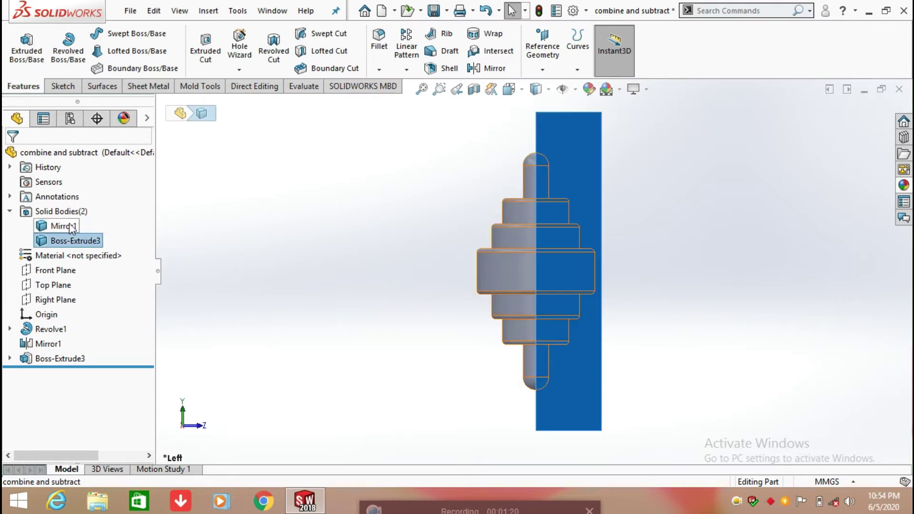
{"action": "left_click", "coordinate": [64, 227]}
{"action": "left_click", "coordinate": [74, 240]}
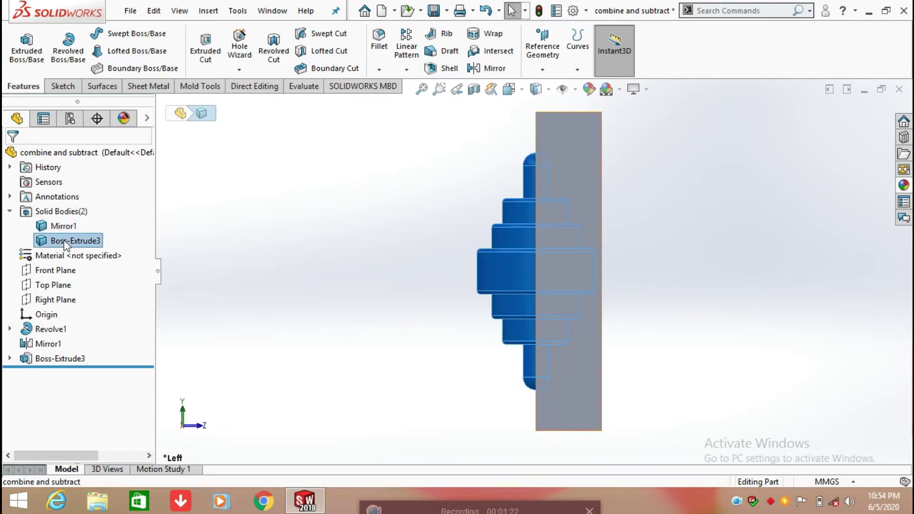
{"action": "left_click", "coordinate": [251, 239]}
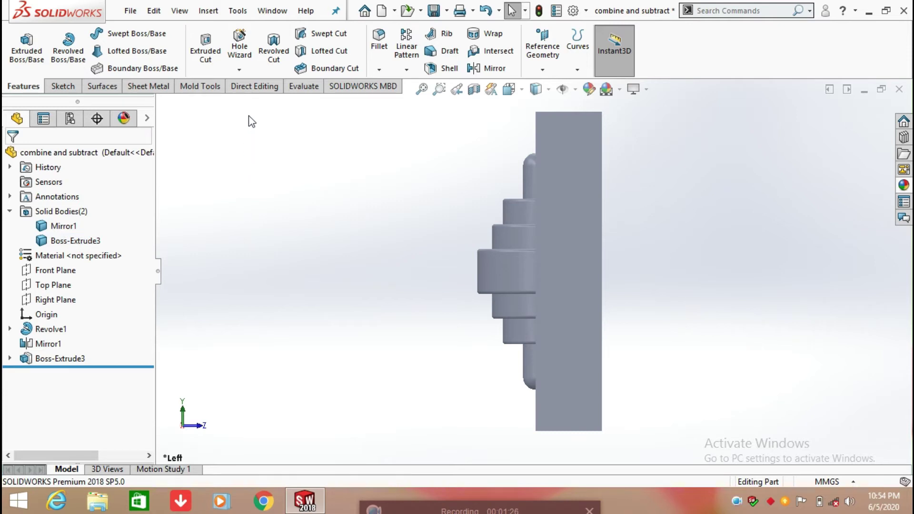
- Combine the stepped body and the block into one solid with the Add operation, previewing the result
{"action": "left_click", "coordinate": [253, 86]}
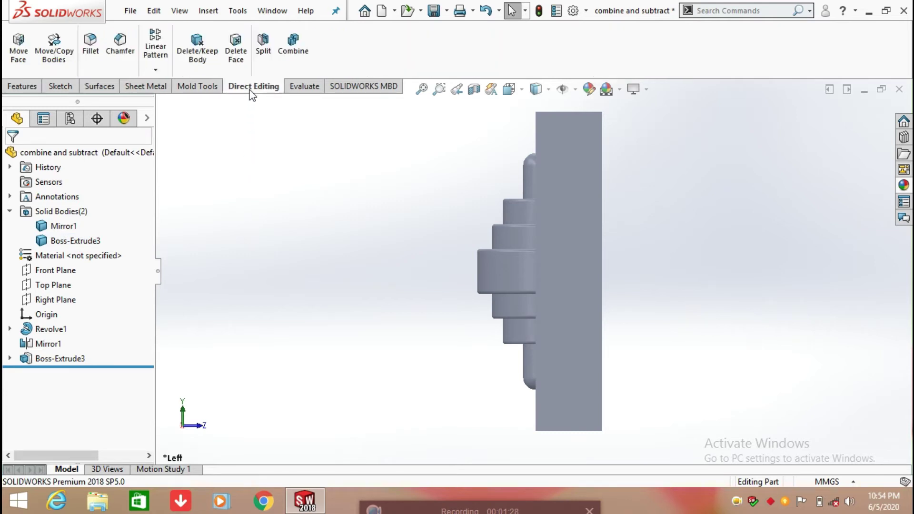
{"action": "left_click", "coordinate": [287, 54]}
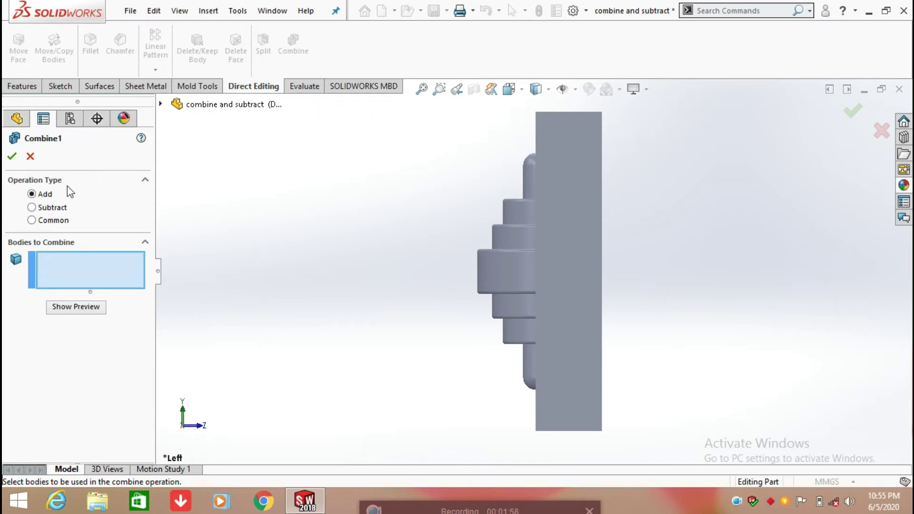
{"action": "middle_click_drag", "start_coordinate": [259, 267], "coordinate": [441, 265]}
{"action": "left_click", "coordinate": [512, 279]}
{"action": "left_click", "coordinate": [595, 277]}
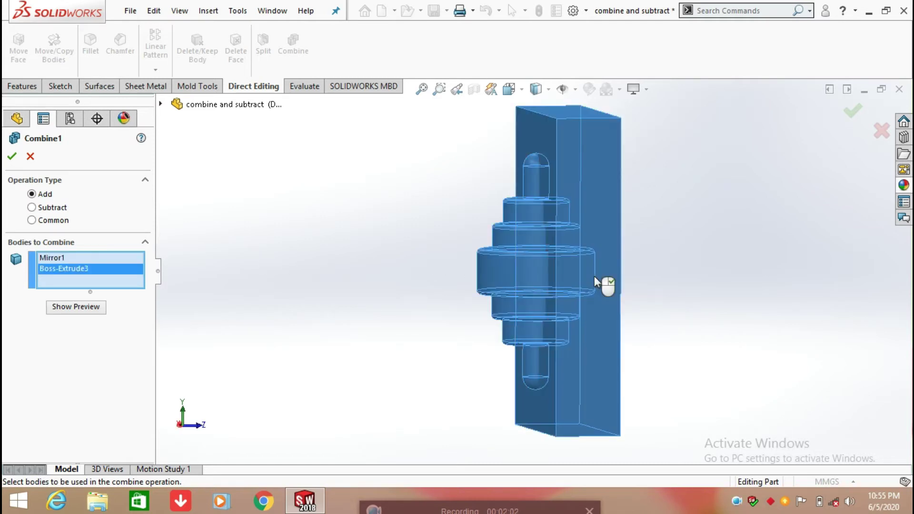
{"action": "left_click", "coordinate": [73, 307]}
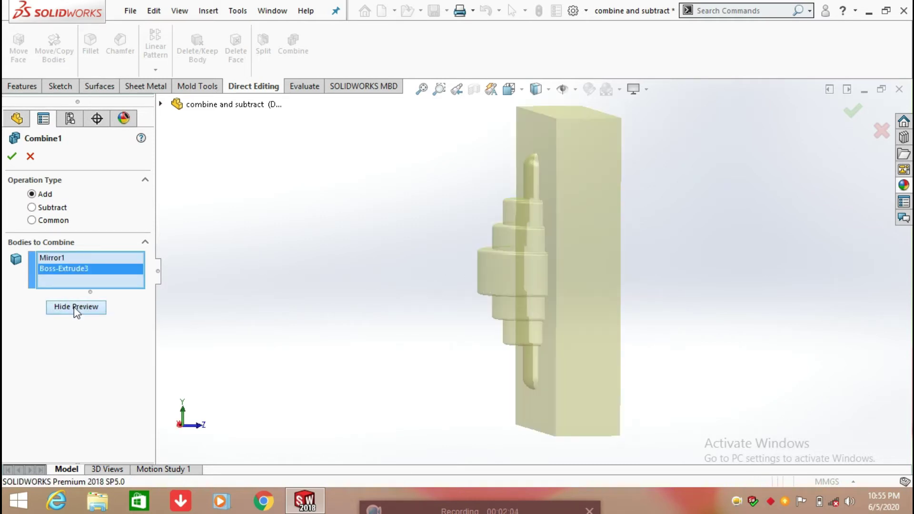
{"action": "left_click", "coordinate": [12, 157]}
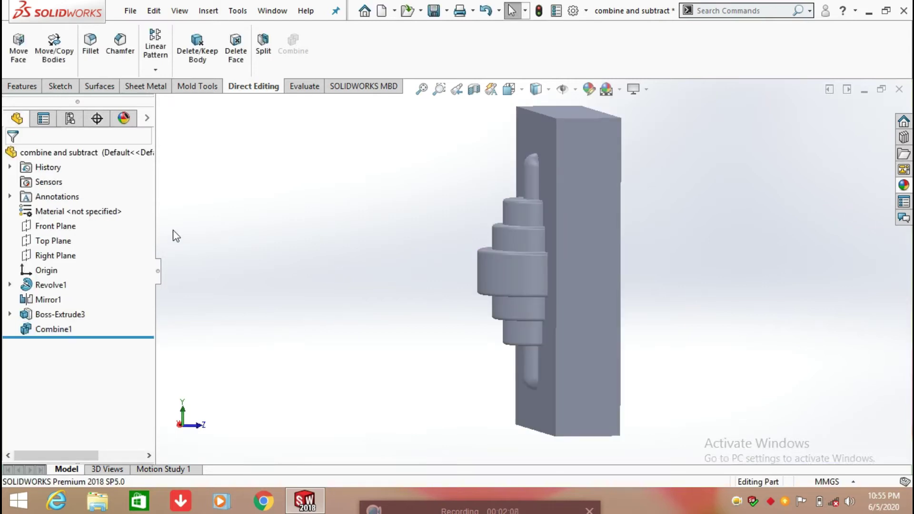
- Examine the combined solid from several sides and in a Right Plane section offset -2 mm, and remove the section view
{"action": "middle_click_drag", "start_coordinate": [355, 298], "coordinate": [386, 246]}
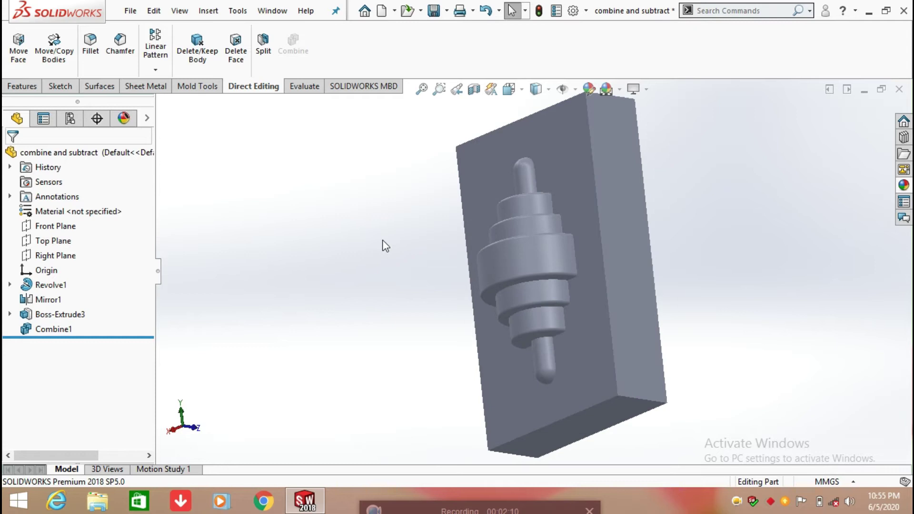
{"action": "middle_click_drag", "start_coordinate": [719, 206], "coordinate": [699, 327]}
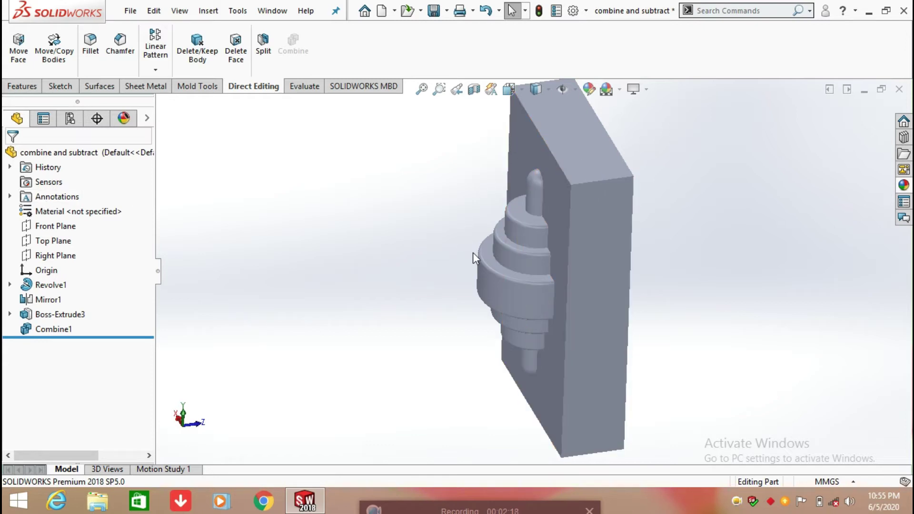
{"action": "scroll", "coordinate": [649, 333], "scroll_direction": "up", "scroll_amount": 4}
{"action": "middle_click_drag", "start_coordinate": [644, 327], "coordinate": [638, 277]}
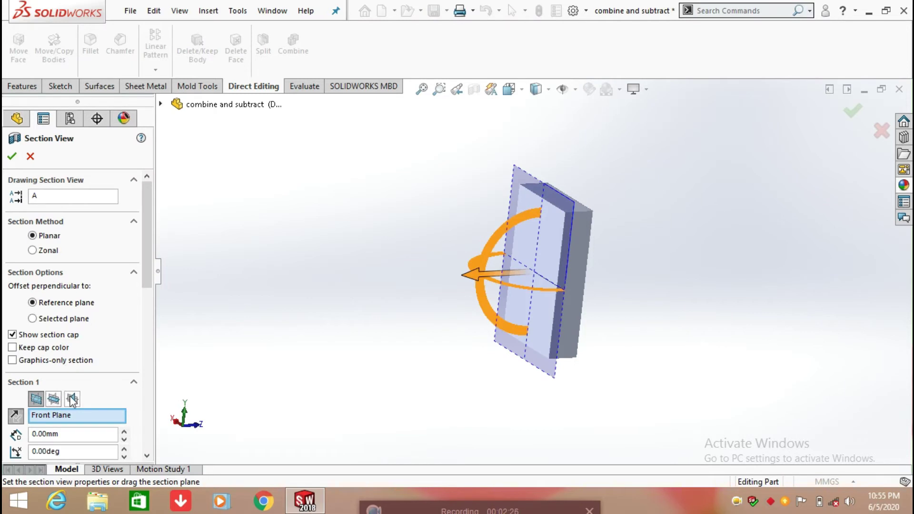
{"action": "left_click", "coordinate": [72, 400]}
{"action": "mouse_move", "coordinate": [578, 300]}
{"action": "left_mouse_down"}
{"action": "mouse_move", "coordinate": [589, 319]}
{"action": "mouse_move", "coordinate": [587, 296]}
{"action": "left_mouse_up"}
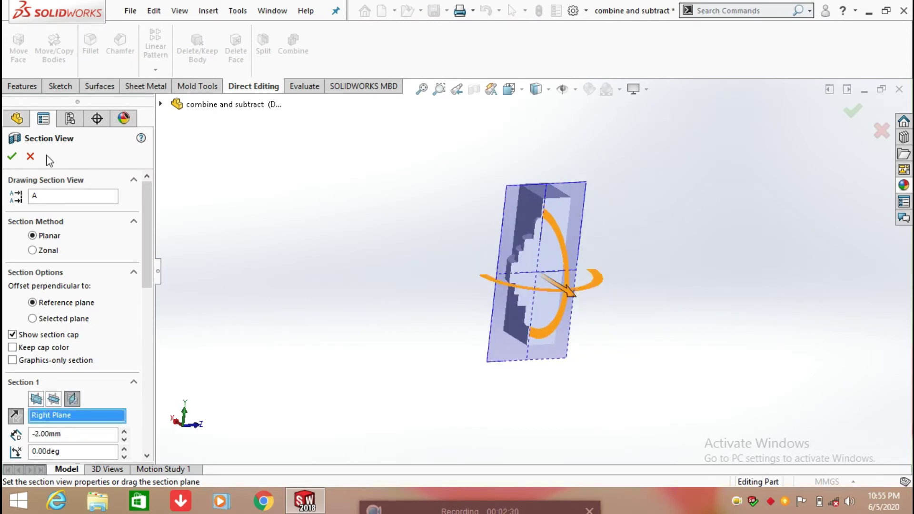
{"action": "left_click", "coordinate": [12, 157]}
{"action": "middle_click_drag", "start_coordinate": [598, 233], "coordinate": [544, 149]}
{"action": "left_click", "coordinate": [474, 89]}
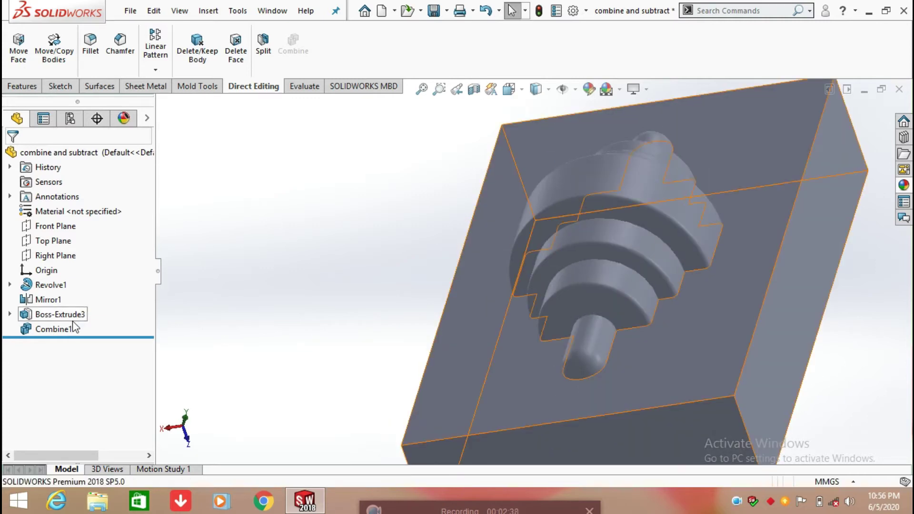
- Roll the feature history back to before the Combine1 feature to restore the two separate bodies
{"action": "left_click_drag", "start_coordinate": [113, 332], "coordinate": [106, 323]}
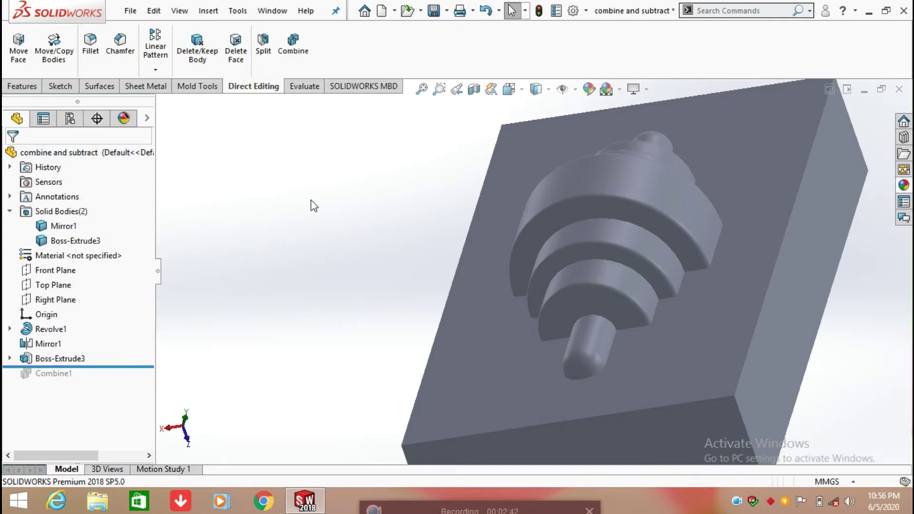
{"action": "middle_click_drag", "start_coordinate": [313, 204], "coordinate": [288, 291]}
{"action": "middle_click_drag", "start_coordinate": [306, 224], "coordinate": [374, 276]}
- Combine with the Subtract operation, using the block as main body and removing the stepped body from it
{"action": "left_click", "coordinate": [293, 61]}
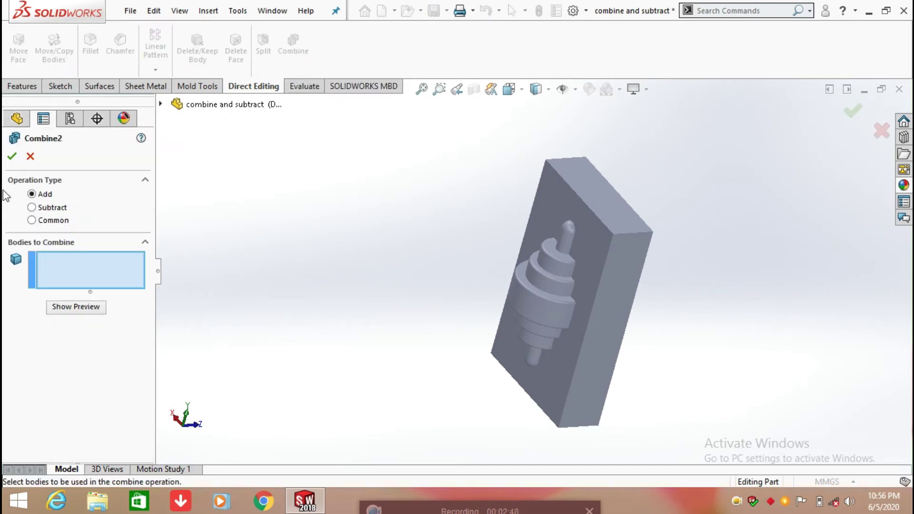
{"action": "left_click", "coordinate": [32, 208]}
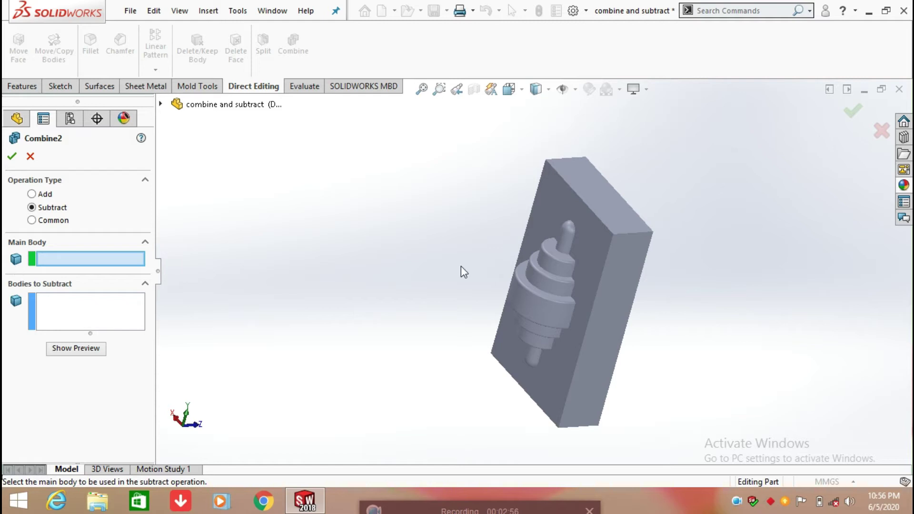
{"action": "left_click", "coordinate": [617, 272]}
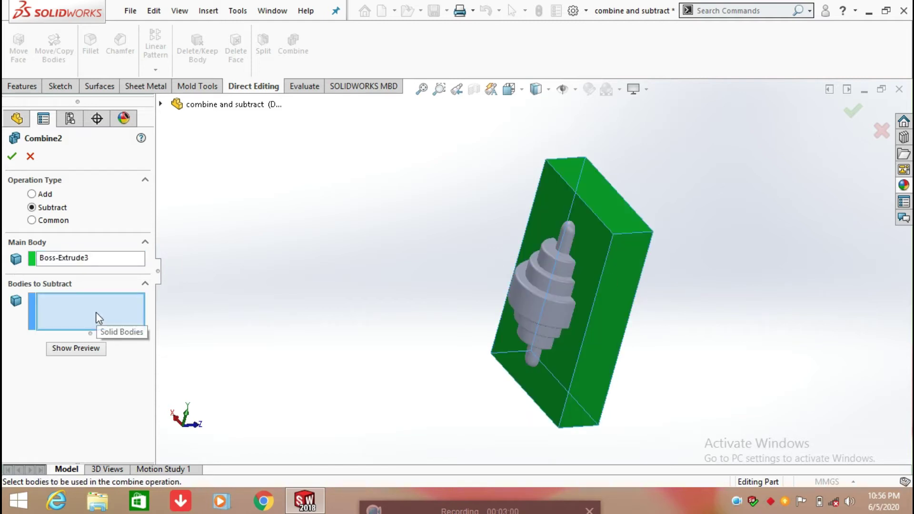
{"action": "left_click", "coordinate": [520, 290]}
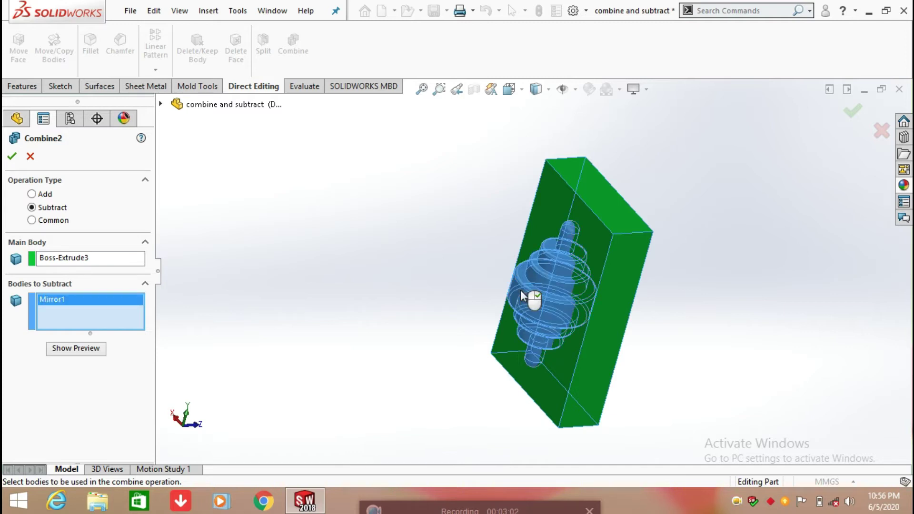
{"action": "left_click", "coordinate": [77, 349]}
{"action": "middle_click_drag", "start_coordinate": [403, 276], "coordinate": [426, 226]}
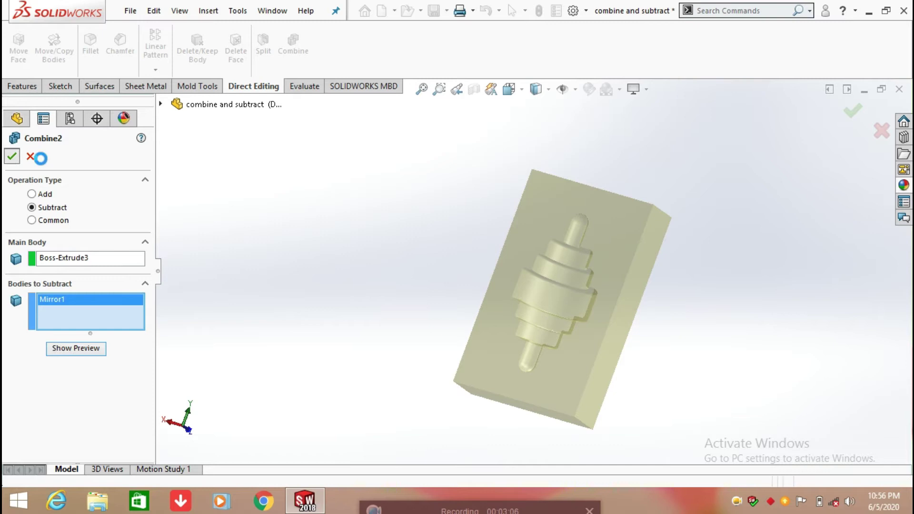
{"action": "left_click", "coordinate": [12, 156]}
- Examine the stepped cavity cut into the block, both up close and from the front
{"action": "middle_click_drag", "start_coordinate": [353, 247], "coordinate": [413, 225]}
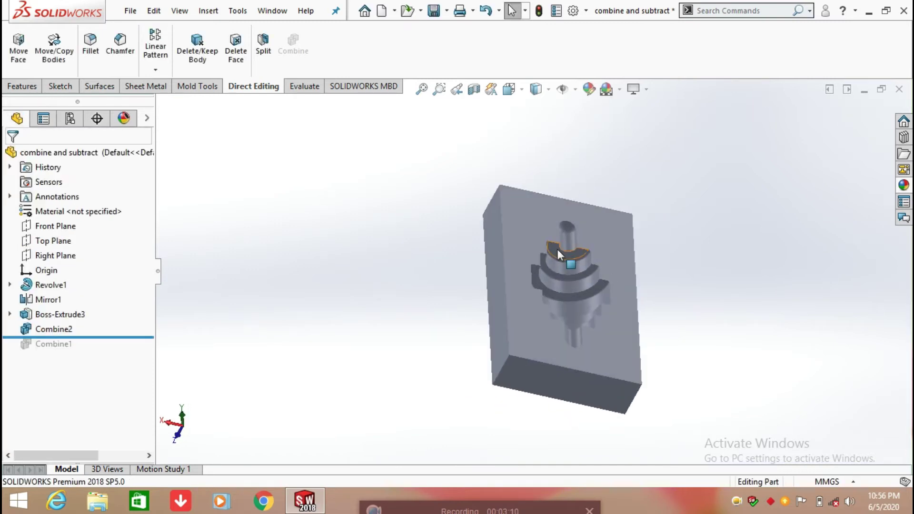
{"action": "scroll", "coordinate": [558, 250], "scroll_direction": "down", "scroll_amount": 3}
{"action": "scroll", "coordinate": [584, 269], "scroll_direction": "down", "scroll_amount": 4}
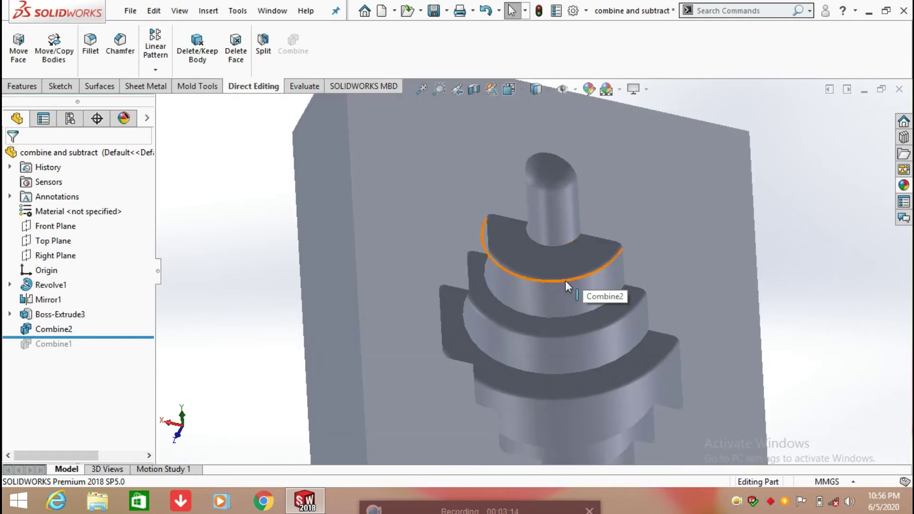
{"action": "scroll", "coordinate": [562, 280], "scroll_direction": "up", "scroll_amount": 5}
{"action": "middle_click_drag", "start_coordinate": [558, 280], "coordinate": [594, 285]}
{"action": "scroll", "coordinate": [514, 324], "scroll_direction": "up", "scroll_amount": 5}
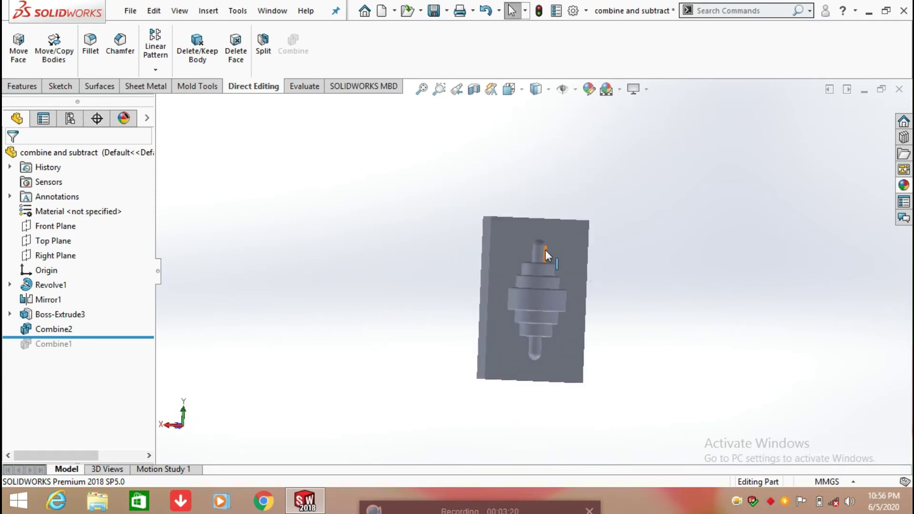
{"action": "scroll", "coordinate": [545, 250], "scroll_direction": "down", "scroll_amount": 2}
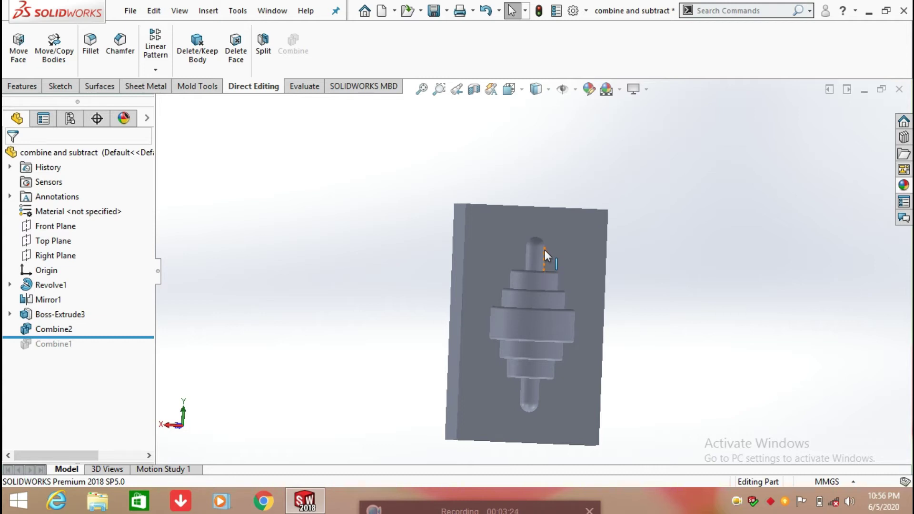
- Roll the feature history back to before the Combine2 feature to restore the block and the stepped body
{"action": "middle_click_drag", "start_coordinate": [425, 247], "coordinate": [445, 269]}
{"action": "scroll", "coordinate": [444, 269], "scroll_direction": "up", "scroll_amount": 2}
{"action": "scroll", "coordinate": [335, 285], "scroll_direction": "down", "scroll_amount": 5}
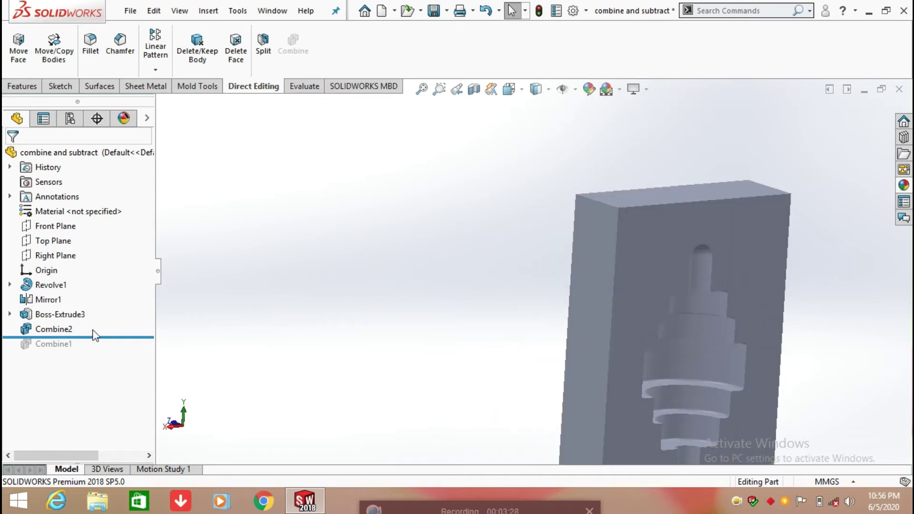
{"action": "left_click_drag", "start_coordinate": [101, 332], "coordinate": [107, 325]}
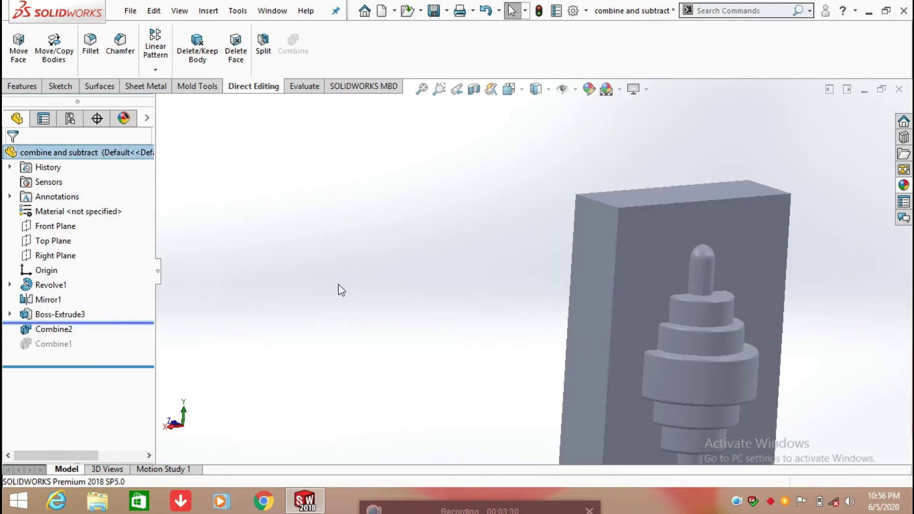
- Combine the block and the stepped body with the Common operation, previewing the shared volume before accepting
{"action": "left_click", "coordinate": [301, 52]}
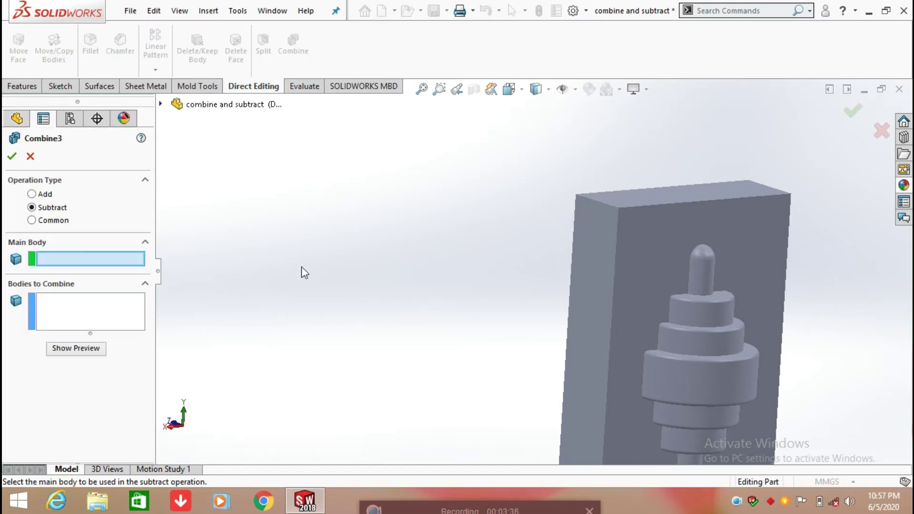
{"action": "scroll", "coordinate": [304, 273], "scroll_direction": "up", "scroll_amount": 5}
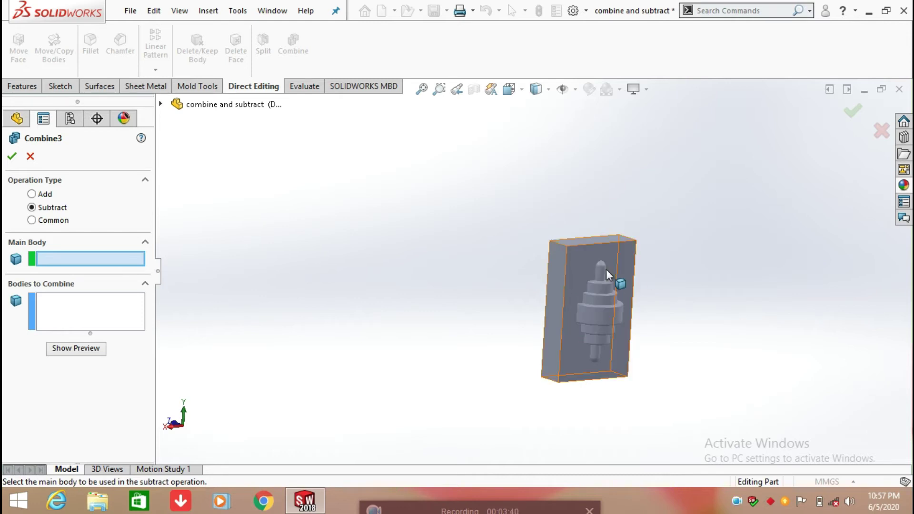
{"action": "left_click", "coordinate": [33, 220]}
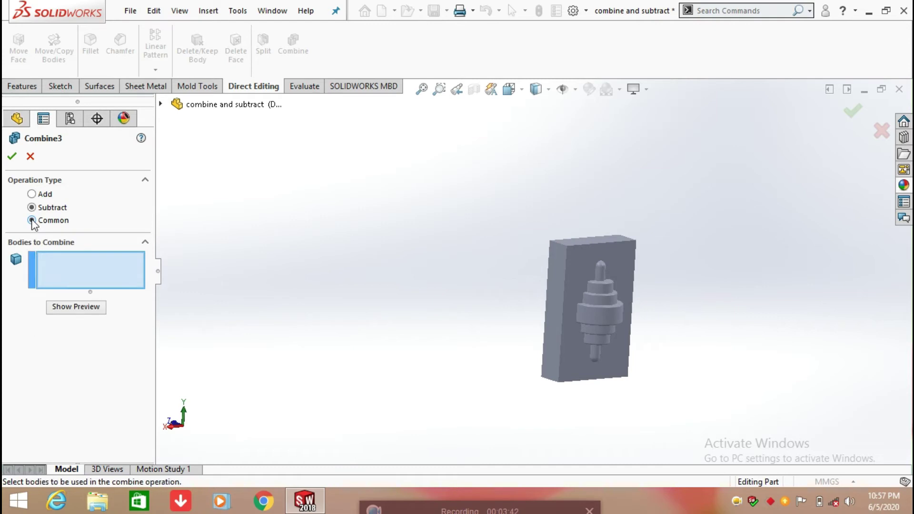
{"action": "left_click", "coordinate": [567, 275]}
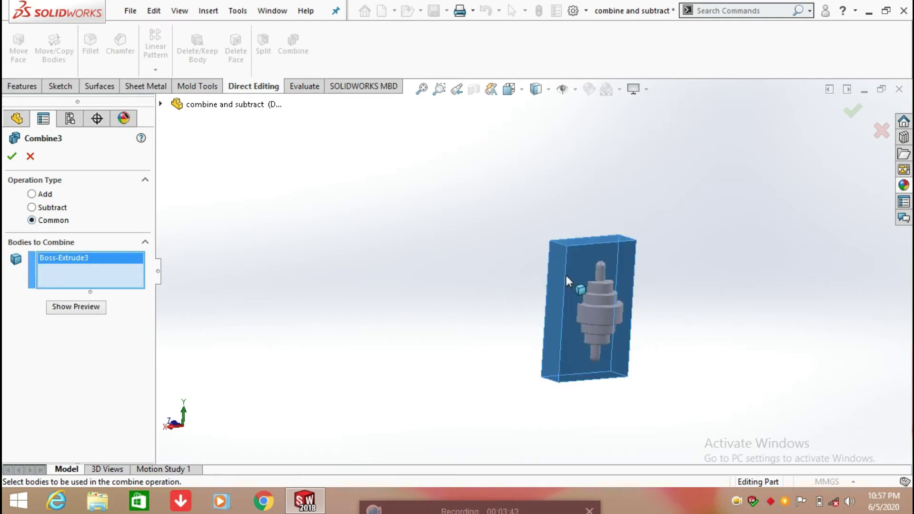
{"action": "left_click", "coordinate": [608, 299]}
{"action": "left_click", "coordinate": [87, 312]}
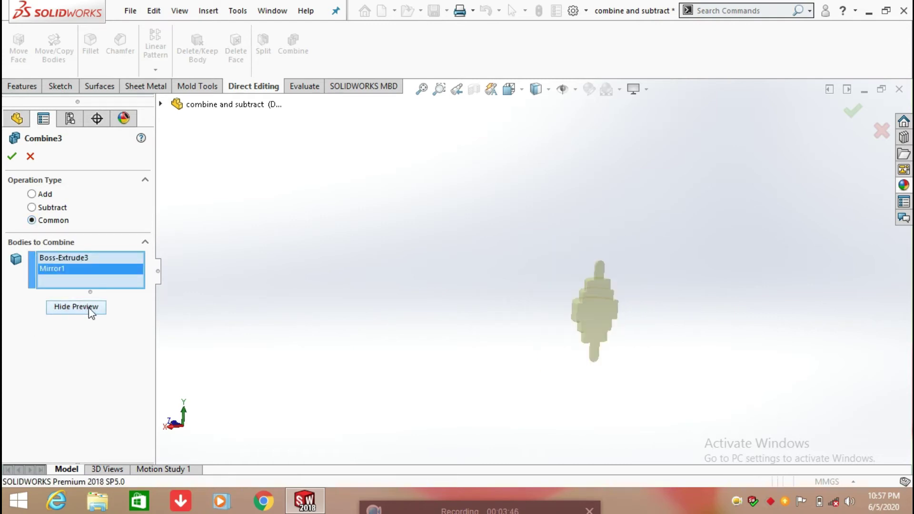
{"action": "scroll", "coordinate": [600, 304], "scroll_direction": "down", "scroll_amount": 2}
{"action": "middle_click_drag", "start_coordinate": [600, 303], "coordinate": [561, 281]}
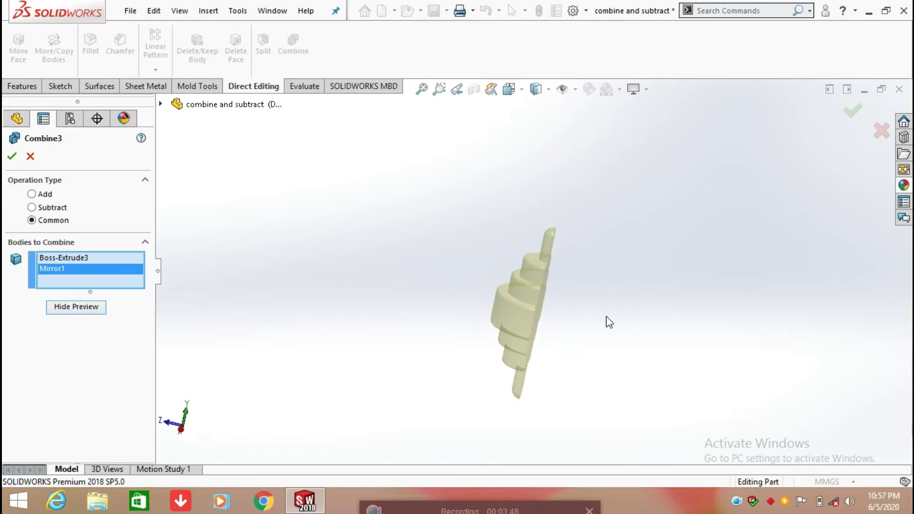
{"action": "scroll", "coordinate": [545, 273], "scroll_direction": "down", "scroll_amount": 3}
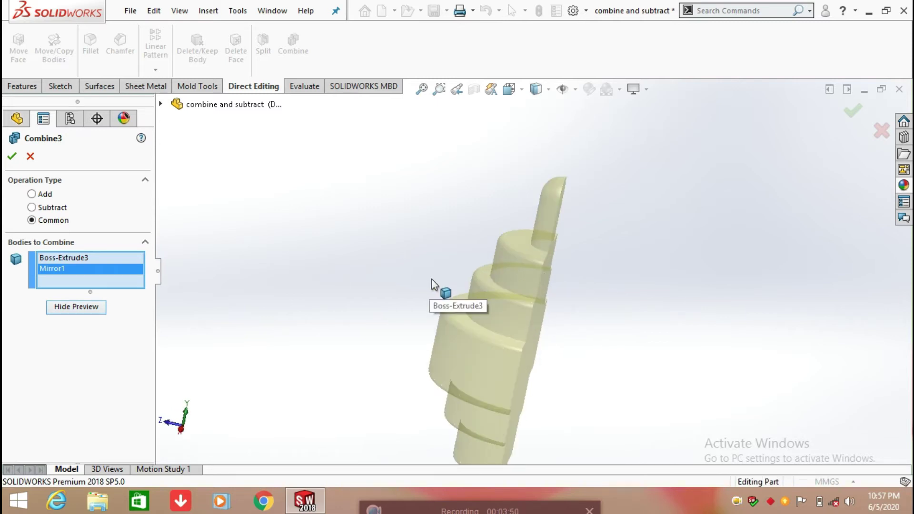
{"action": "left_click", "coordinate": [12, 155]}
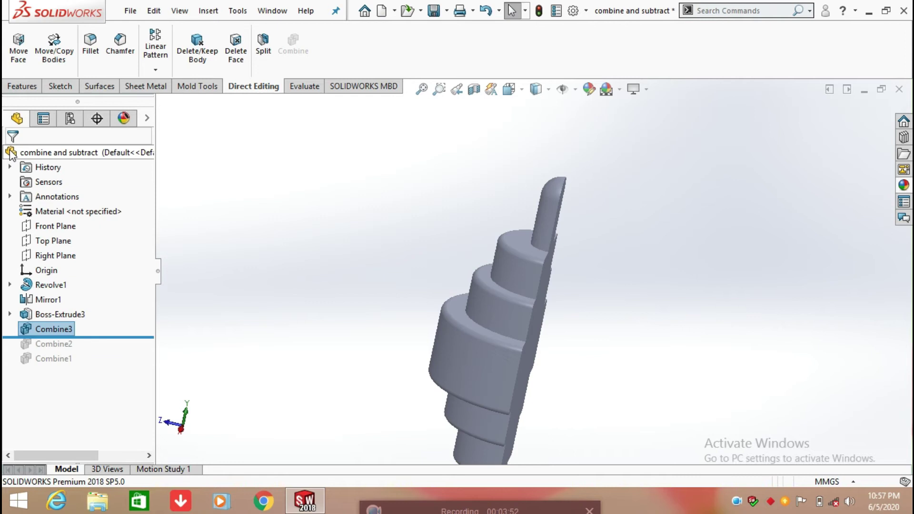
- View the resulting stepped solid and roll the feature history back to before the Combine3 feature
{"action": "middle_click_drag", "start_coordinate": [491, 281], "coordinate": [364, 441]}
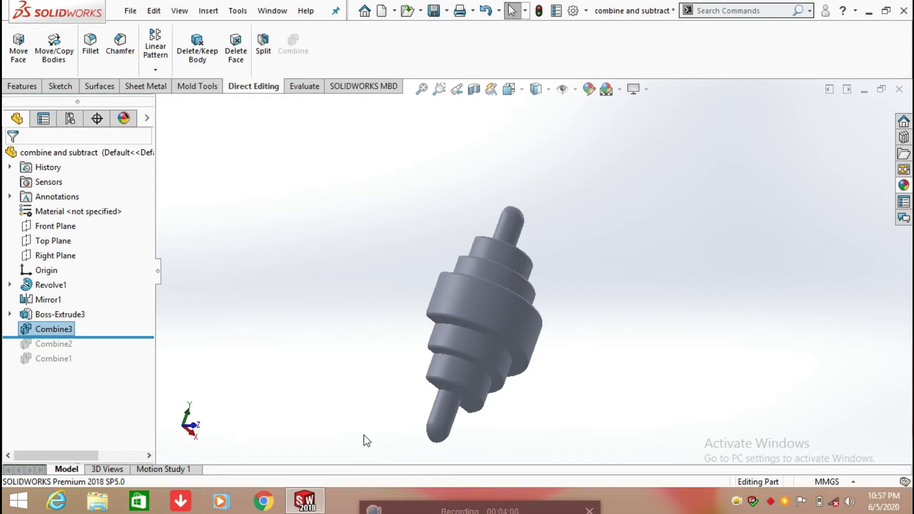
{"action": "left_click_drag", "start_coordinate": [95, 338], "coordinate": [88, 321]}
{"action": "middle_click_drag", "start_coordinate": [169, 315], "coordinate": [336, 367]}
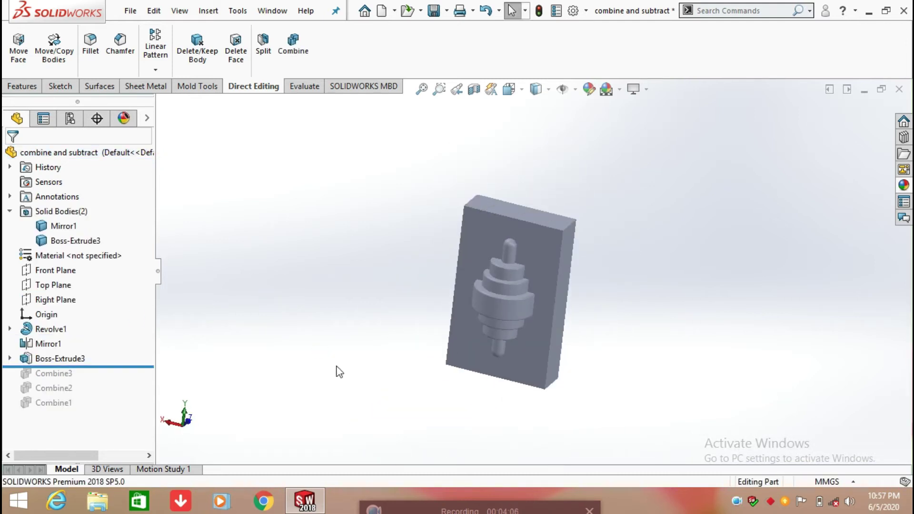
- Sketch a center rectangle on the Front Plane from the origin to the corner of the block's outline
{"action": "left_click", "coordinate": [48, 270]}
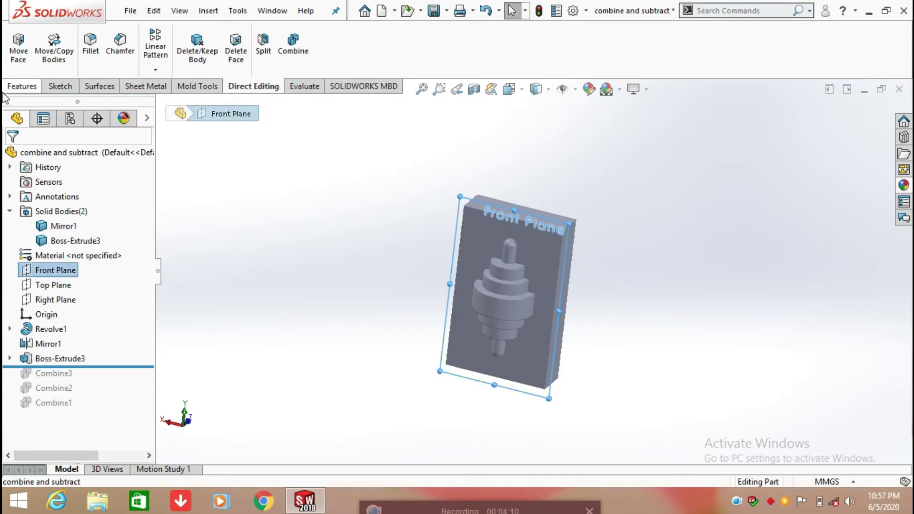
{"action": "left_click", "coordinate": [66, 86]}
{"action": "left_click", "coordinate": [102, 51]}
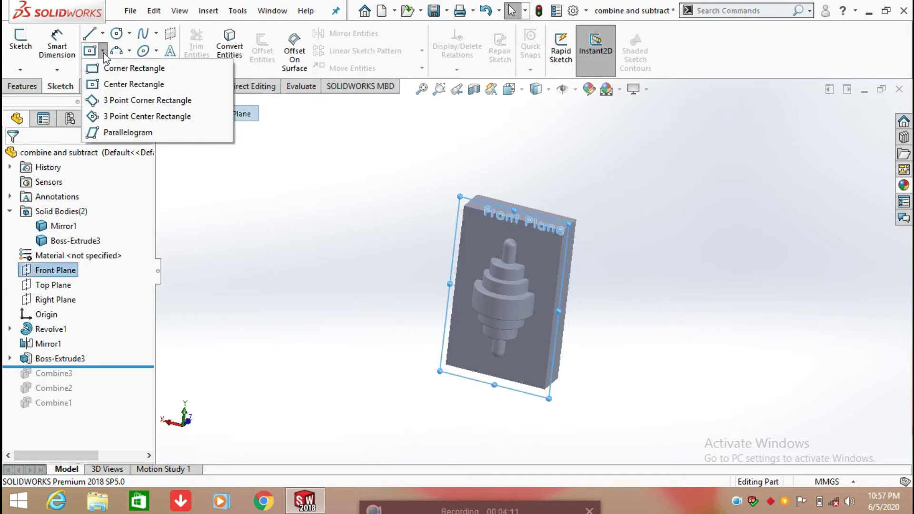
{"action": "left_click", "coordinate": [109, 85]}
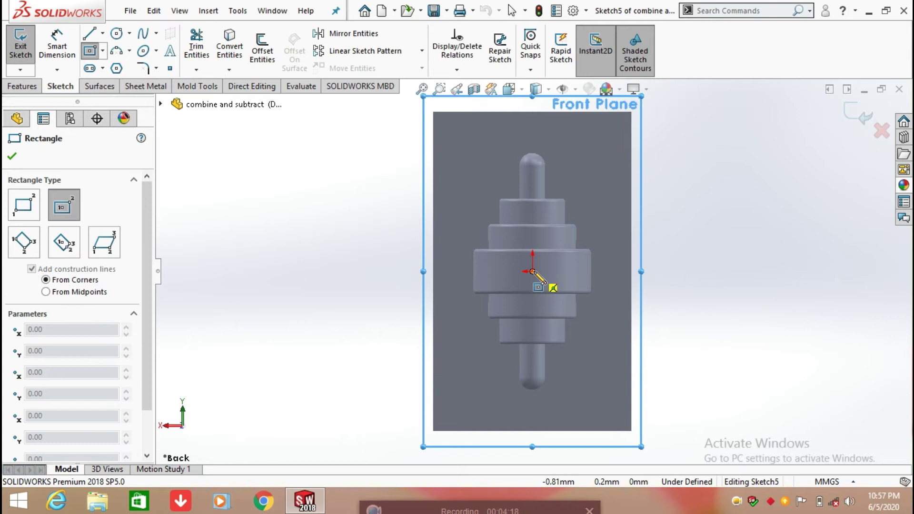
{"action": "left_click", "coordinate": [532, 272]}
{"action": "left_click", "coordinate": [630, 431]}
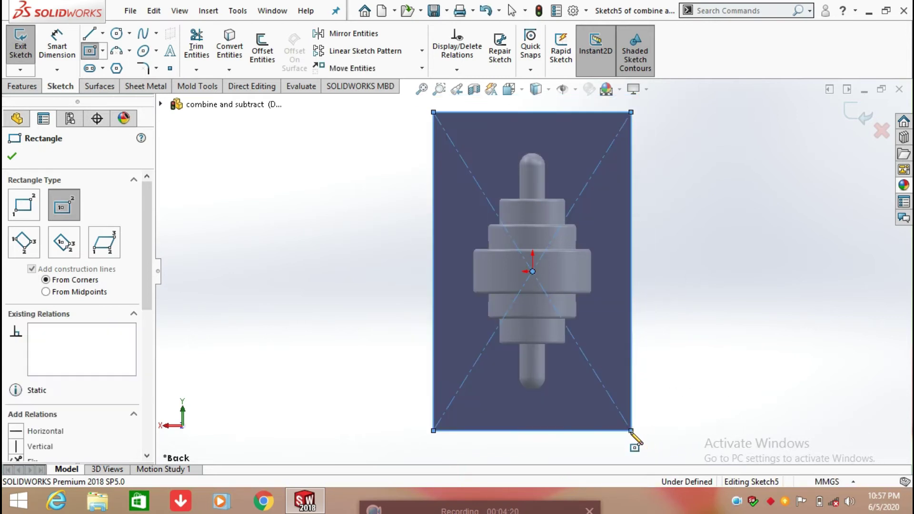
{"action": "left_click", "coordinate": [17, 161]}
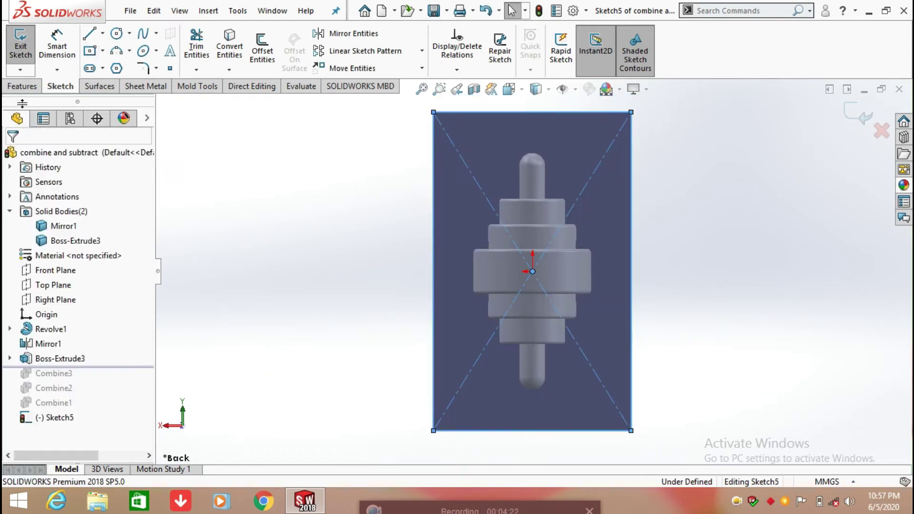
- Extrude the rectangle 40 mm in the reversed direction over the stepped body, with Merge result turned off
{"action": "left_click", "coordinate": [26, 87]}
{"action": "left_click", "coordinate": [22, 45]}
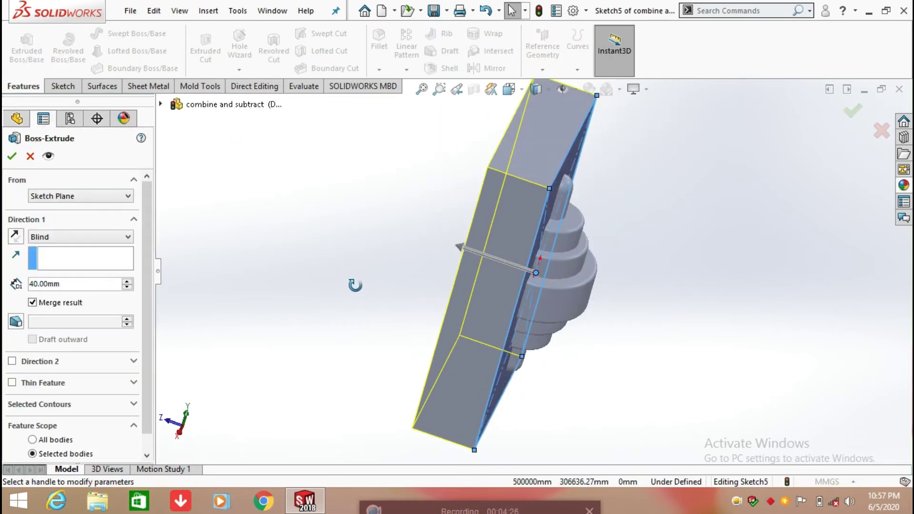
{"action": "left_click", "coordinate": [16, 236]}
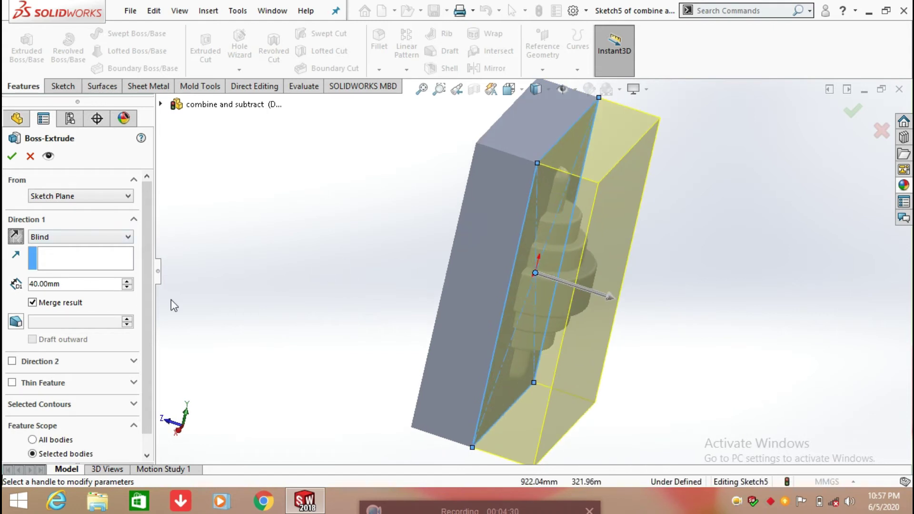
{"action": "left_click", "coordinate": [32, 303]}
{"action": "left_click", "coordinate": [12, 156]}
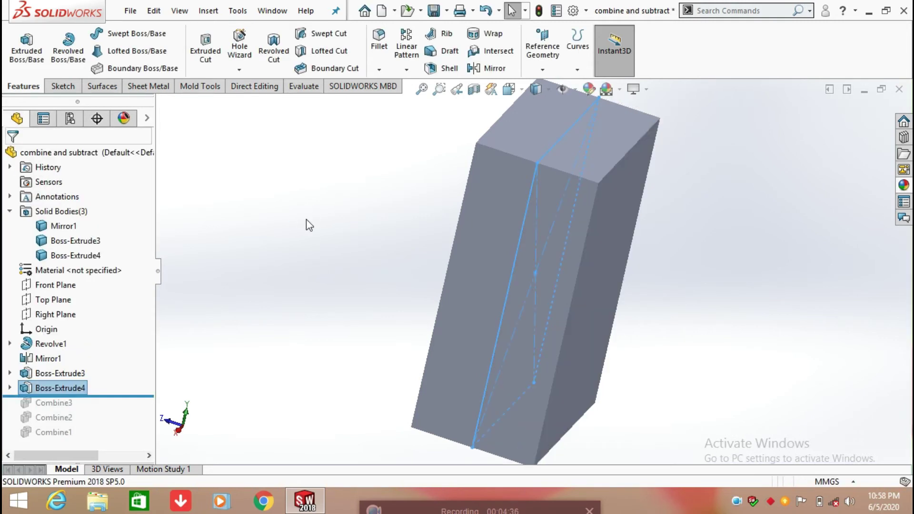
- Highlight each of the part's solid bodies in turn to identify them, and clear the selection
{"action": "left_click", "coordinate": [67, 226]}
{"action": "left_click", "coordinate": [73, 241]}
{"action": "left_click", "coordinate": [75, 255]}
{"action": "left_click", "coordinate": [272, 250]}
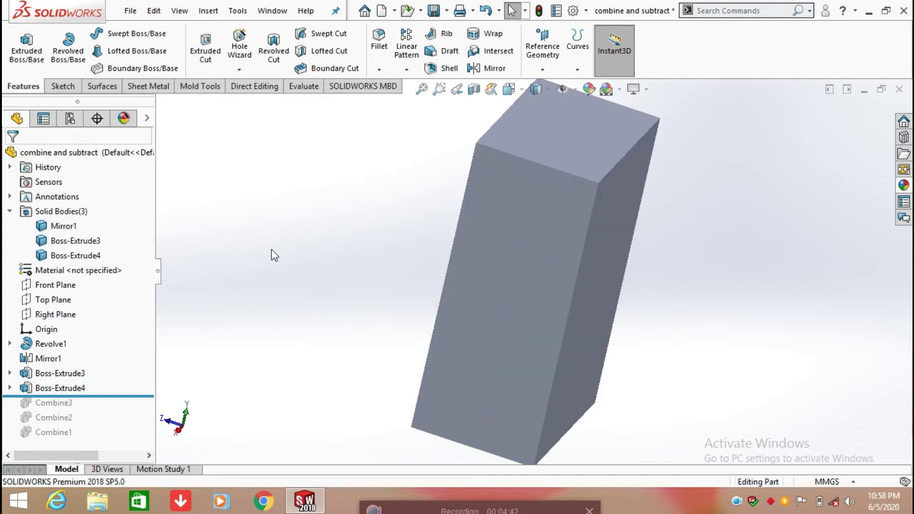
{"action": "left_click", "coordinate": [256, 90]}
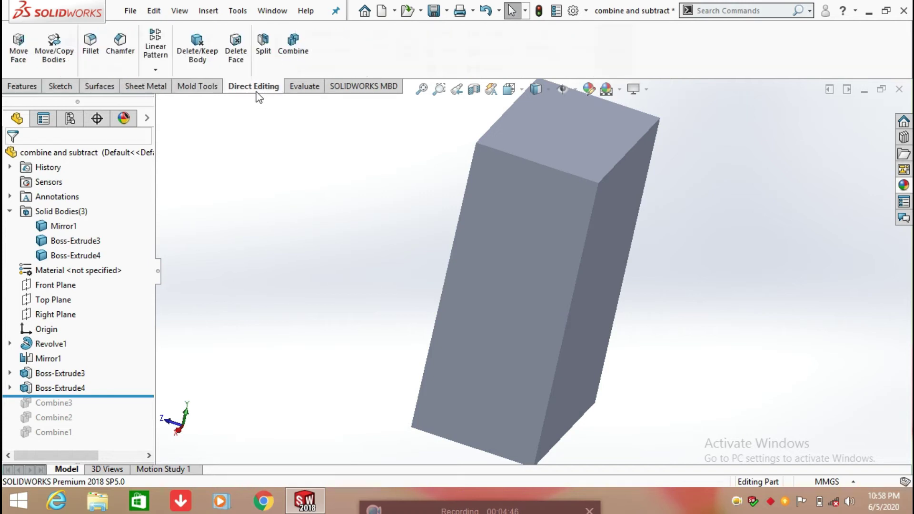
{"action": "left_click", "coordinate": [288, 62]}
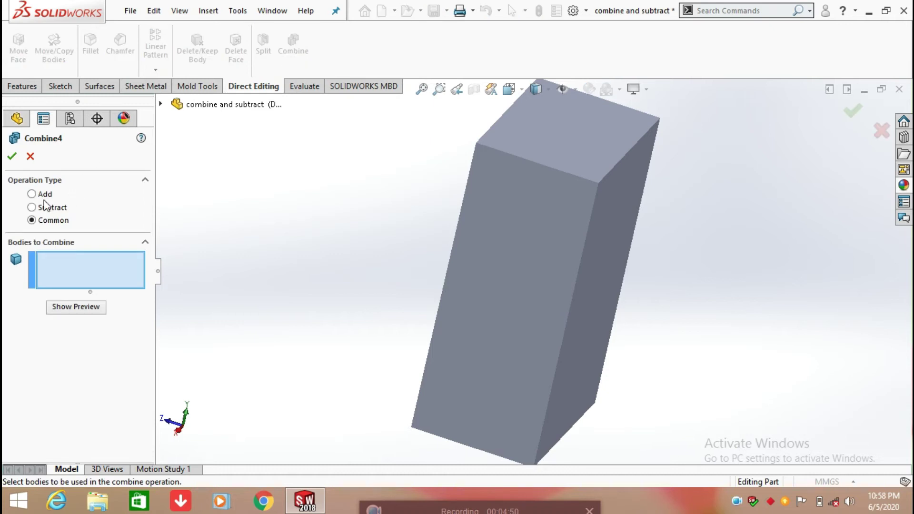
{"action": "left_click", "coordinate": [32, 208]}
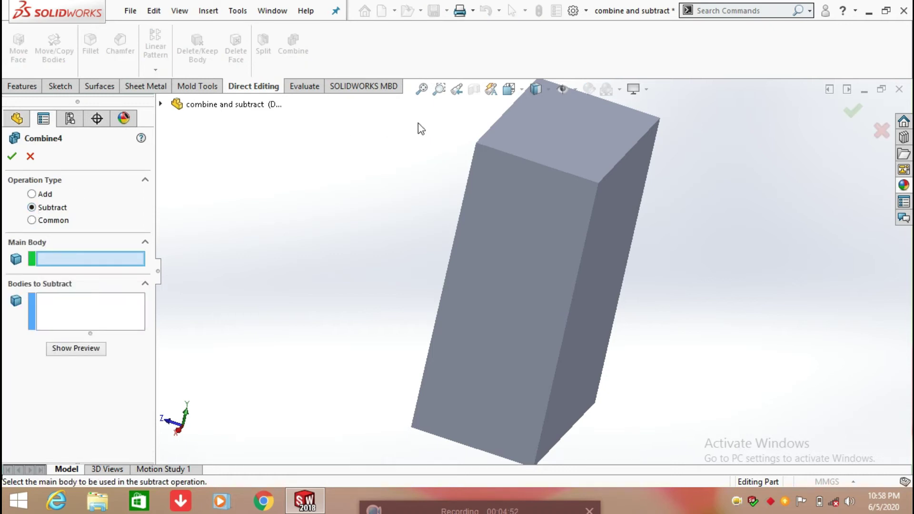
{"action": "left_click", "coordinate": [30, 156]}
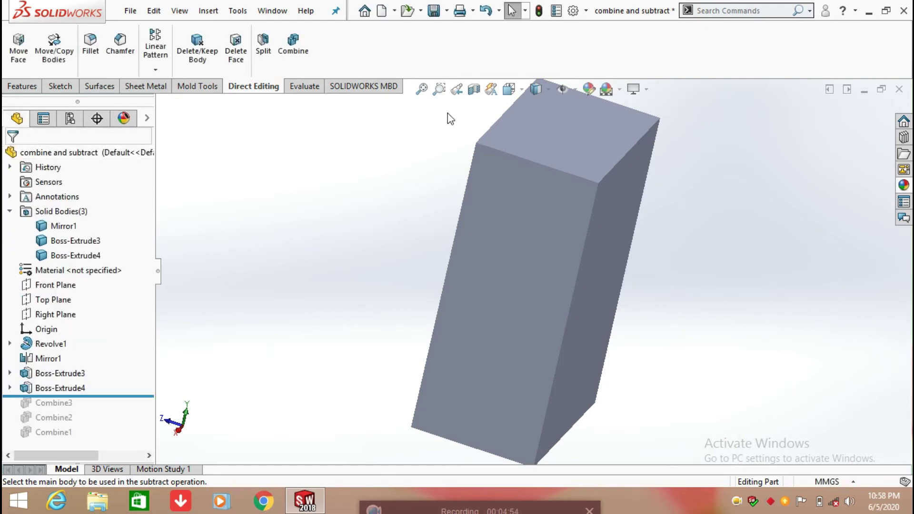
- Set the display style to Hidden Lines Visible and view the stepped body inside the two blocks
{"action": "left_click", "coordinate": [542, 90]}
{"action": "left_click", "coordinate": [535, 161]}
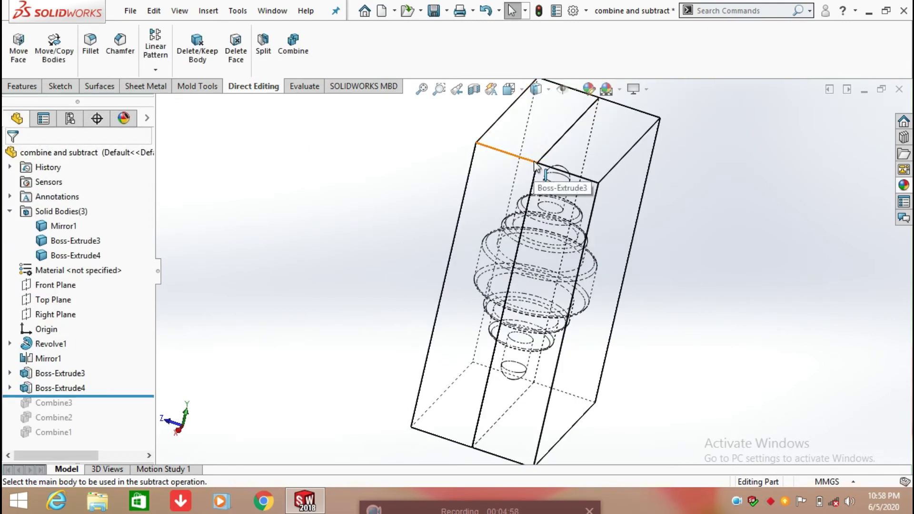
{"action": "middle_click_drag", "start_coordinate": [664, 188], "coordinate": [734, 246]}
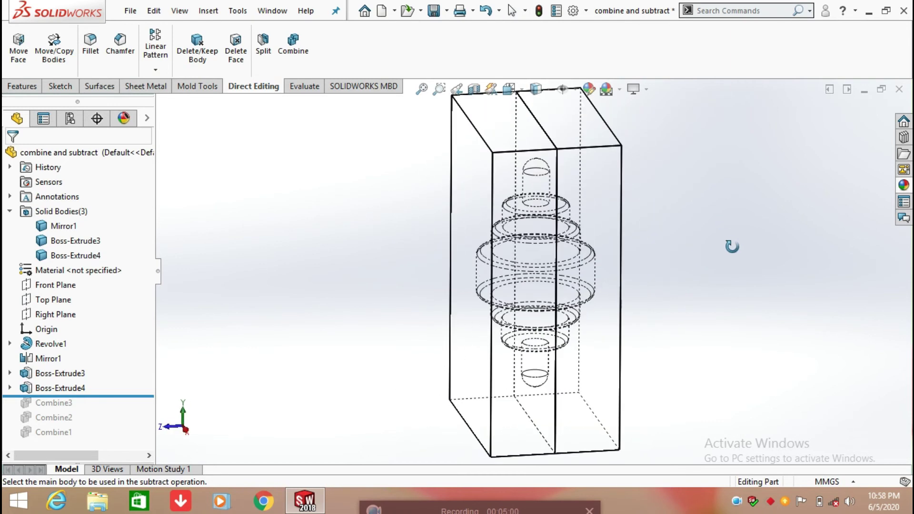
{"action": "key", "text": "f"}
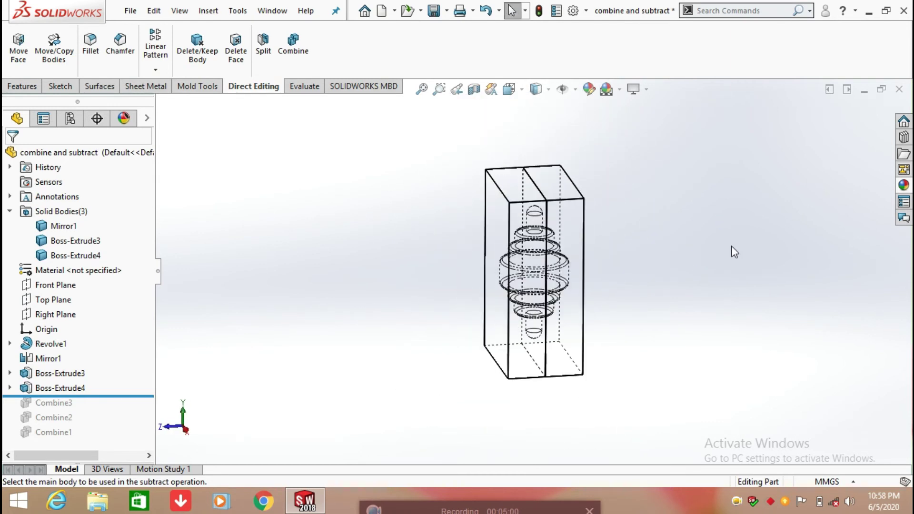
- Combine with the Subtract operation, using Boss-Extrude3 as main body and removing the Mirror1 stepped body from it
{"action": "left_click", "coordinate": [296, 56]}
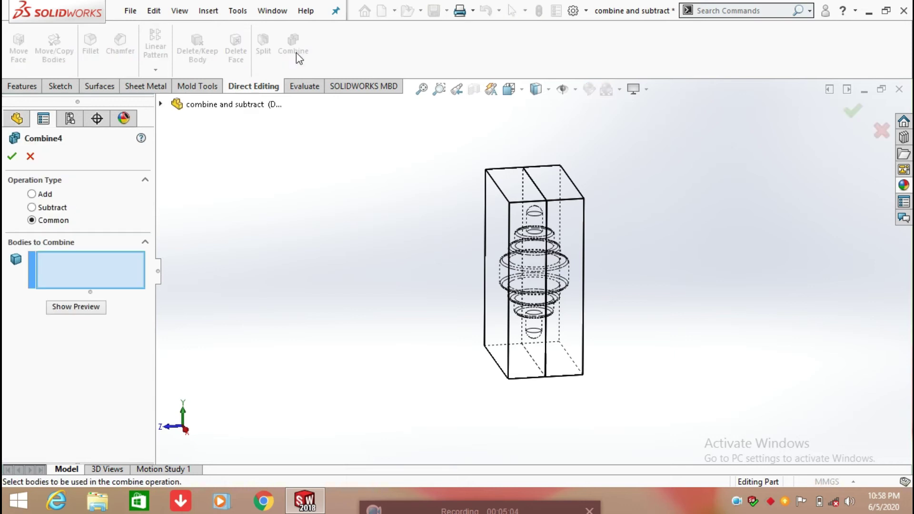
{"action": "left_click", "coordinate": [45, 207]}
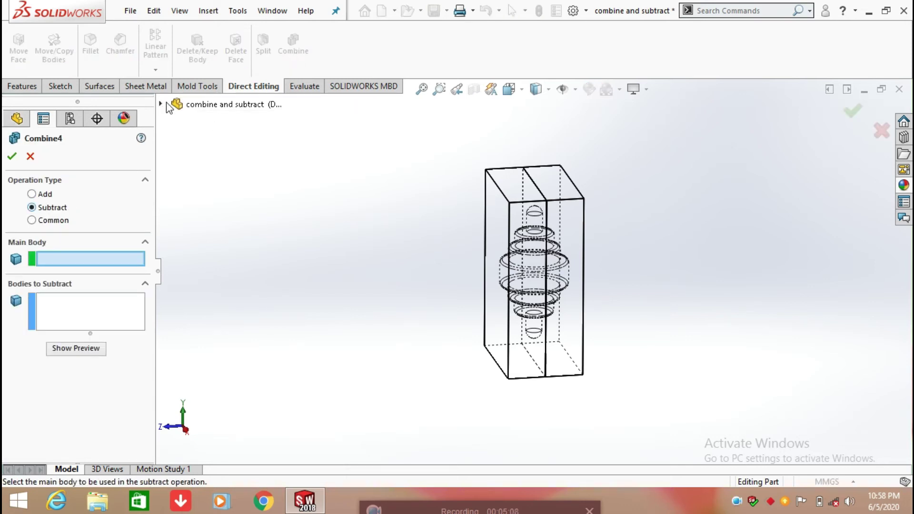
{"action": "left_click", "coordinate": [505, 196]}
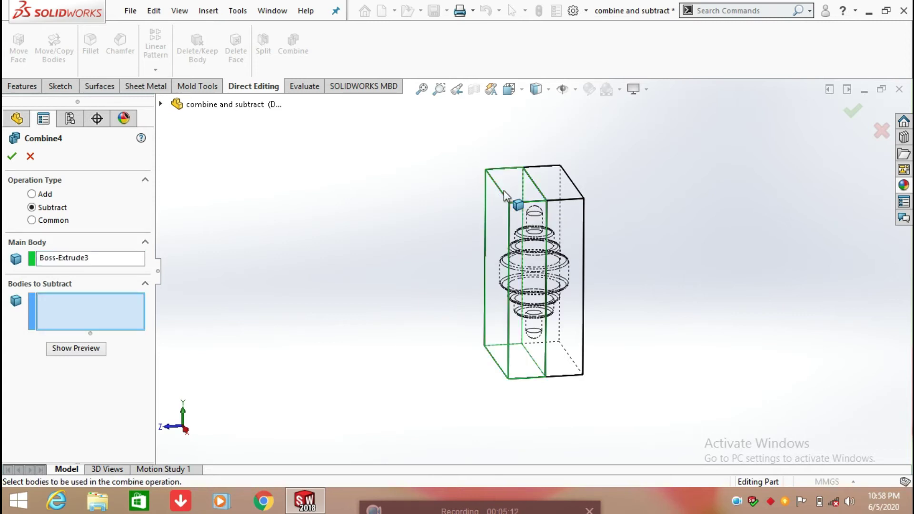
{"action": "left_click", "coordinate": [161, 104]}
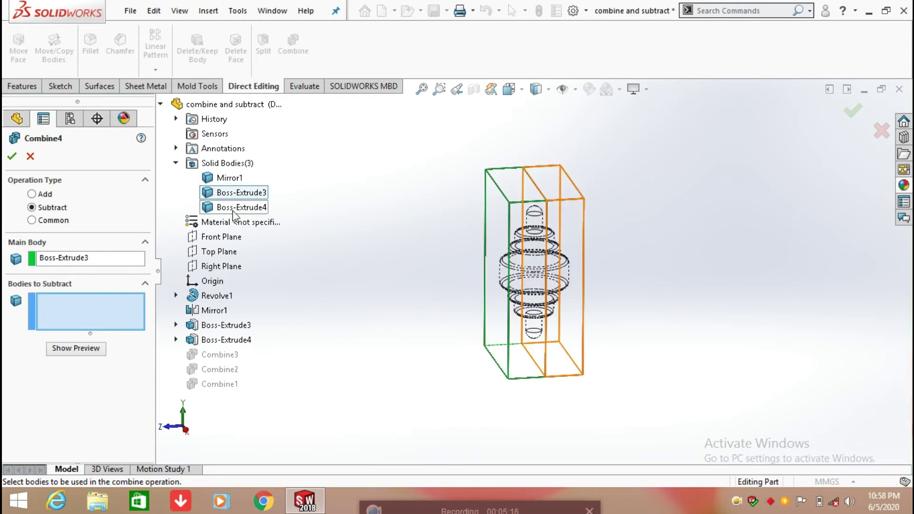
{"action": "left_click", "coordinate": [229, 180]}
{"action": "left_click", "coordinate": [81, 353]}
{"action": "left_click", "coordinate": [13, 157]}
- Set the display style back to Shaded With Edges and turn the model toward the new block
{"action": "middle_click_drag", "start_coordinate": [513, 261], "coordinate": [457, 352]}
{"action": "mouse_move", "coordinate": [539, 90]}
{"action": "left_click", "coordinate": [537, 108]}
{"action": "mouse_move", "coordinate": [632, 194]}
{"action": "middle_mouse_down"}
{"action": "mouse_move", "coordinate": [627, 174]}
{"action": "mouse_move", "coordinate": [544, 284]}
{"action": "mouse_move", "coordinate": [484, 233]}
{"action": "middle_mouse_up"}
- Hide the Boss-Extrude4 block to examine the stepped cavity in the other block, and show it again
{"action": "key", "text": "Tab"}
{"action": "scroll", "coordinate": [483, 233], "scroll_direction": "down", "scroll_amount": 5}
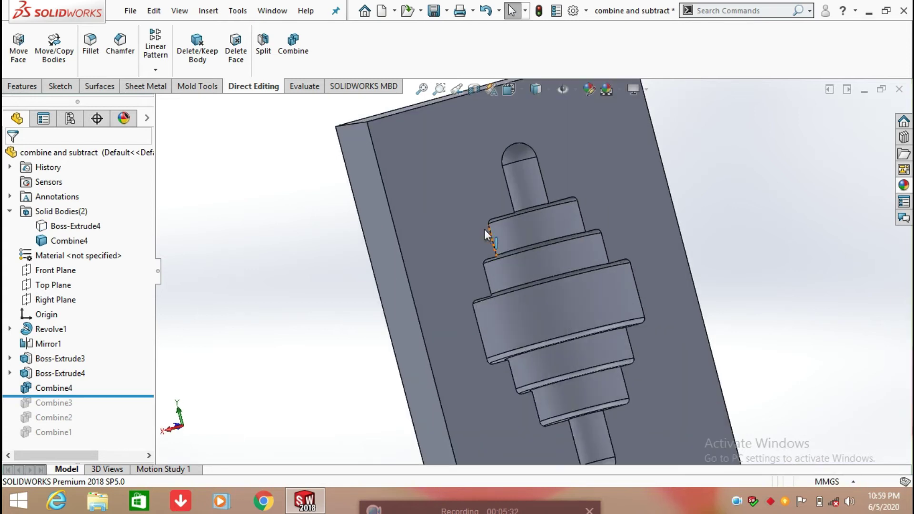
{"action": "scroll", "coordinate": [569, 302], "scroll_direction": "up", "scroll_amount": 6}
{"action": "middle_click_drag", "start_coordinate": [567, 306], "coordinate": [611, 330]}
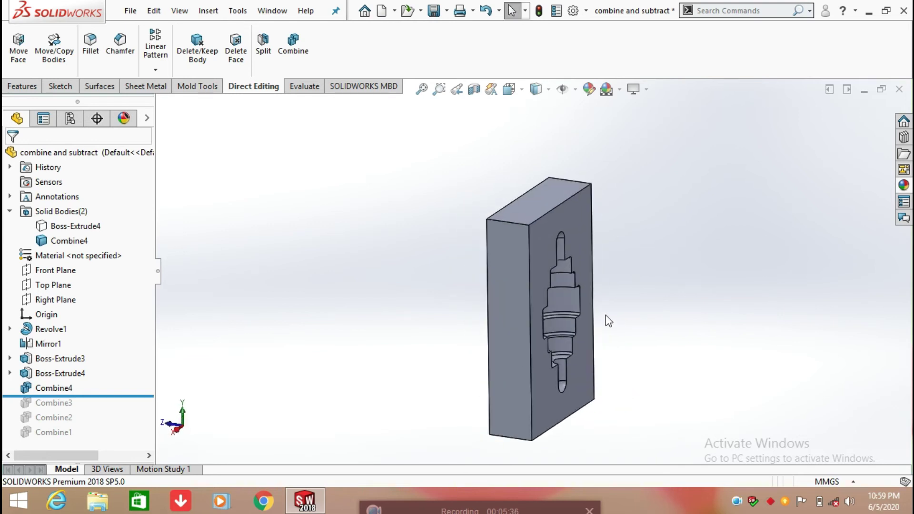
{"action": "key", "text": "ctrl+z"}
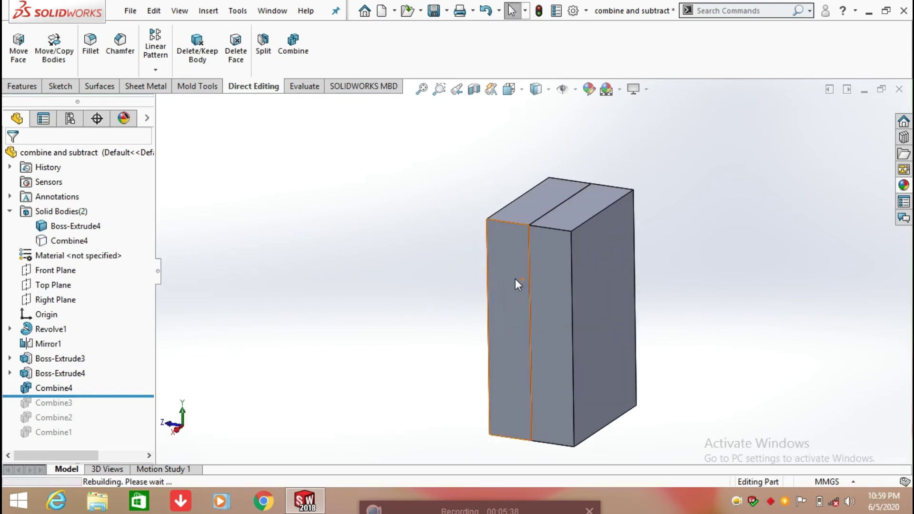
- Show the hidden Combine4 block again beside the Boss-Extrude4 block
{"action": "middle_click_drag", "start_coordinate": [521, 279], "coordinate": [619, 325]}
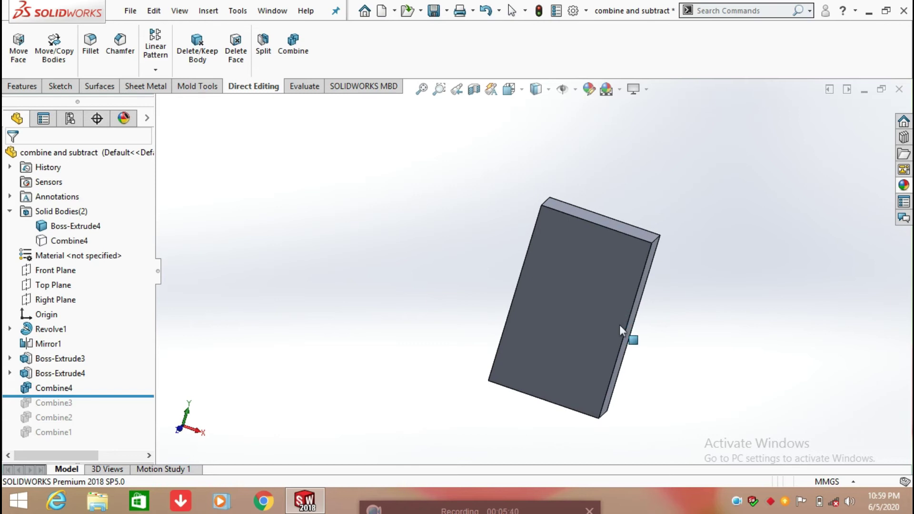
{"action": "left_click", "coordinate": [54, 241]}
{"action": "left_click", "coordinate": [64, 217]}
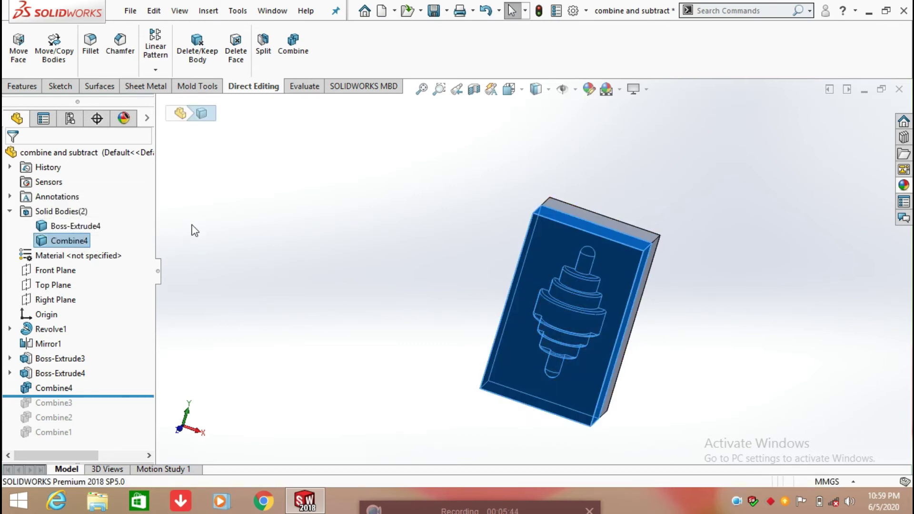
{"action": "left_click", "coordinate": [327, 215]}
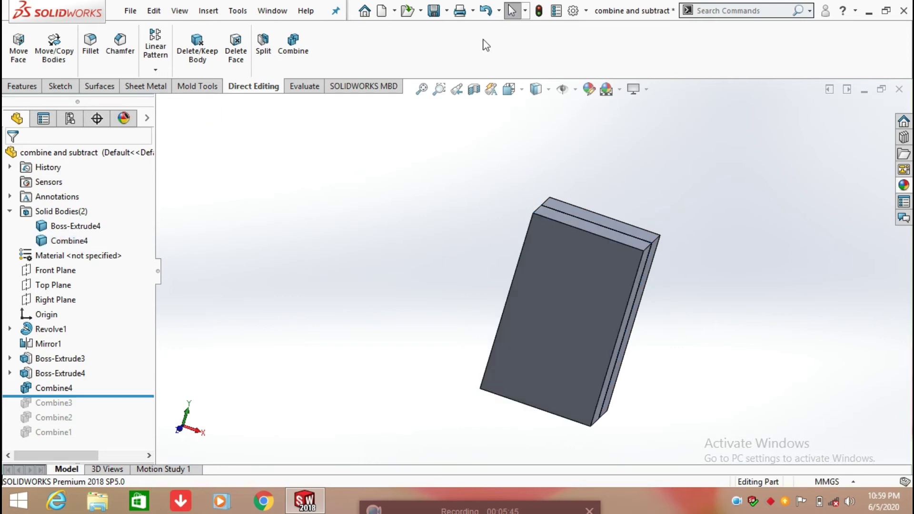
- Section the two blocks along the Right Plane with a -2 mm offset and examine the stepped cavity inside
{"action": "left_click", "coordinate": [474, 89]}
{"action": "mouse_move", "coordinate": [415, 251]}
{"action": "middle_mouse_down"}
{"action": "mouse_move", "coordinate": [306, 198]}
{"action": "mouse_move", "coordinate": [433, 225]}
{"action": "mouse_move", "coordinate": [416, 257]}
{"action": "middle_mouse_up"}
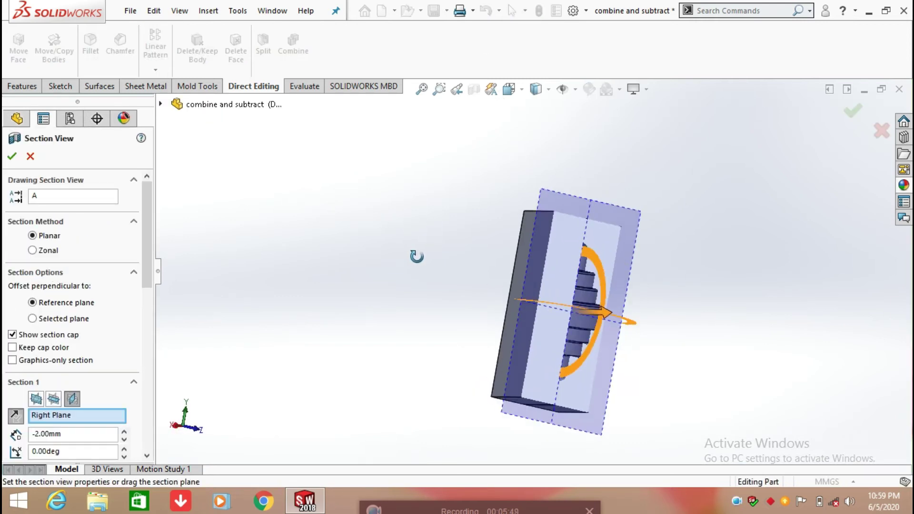
{"action": "left_click", "coordinate": [13, 156]}
{"action": "scroll", "coordinate": [649, 302], "scroll_direction": "down", "scroll_amount": 3}
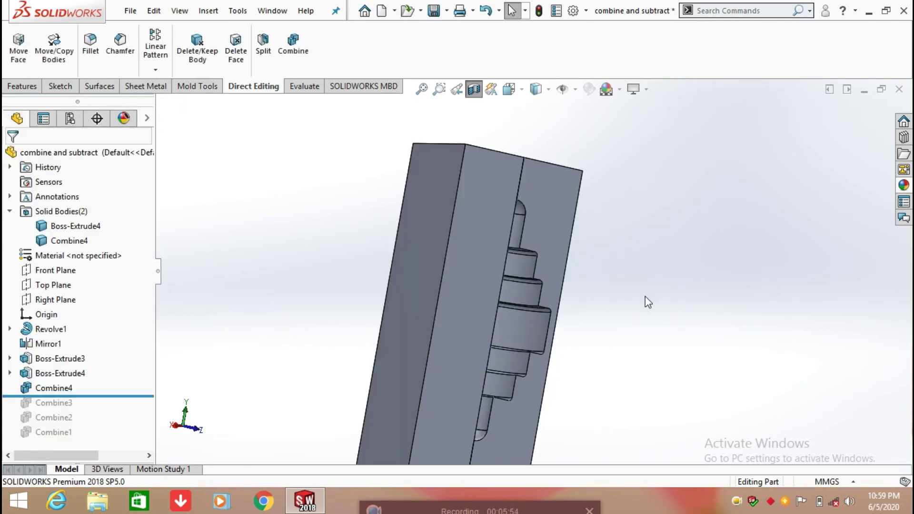
{"action": "scroll", "coordinate": [648, 303], "scroll_direction": "up", "scroll_amount": 5}
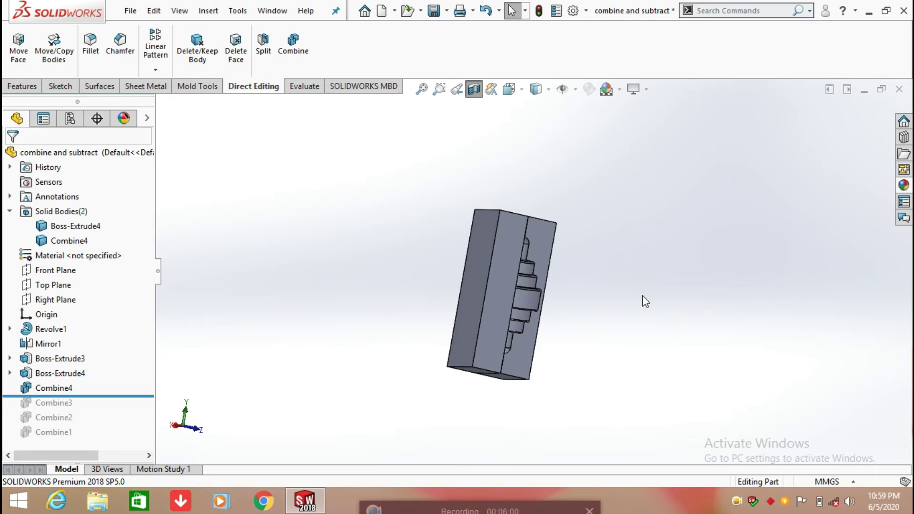
- Create a new part document
{"action": "left_click", "coordinate": [131, 11]}
{"action": "left_click", "coordinate": [131, 11]}
{"action": "left_click", "coordinate": [131, 11]}
{"action": "left_click", "coordinate": [128, 31]}
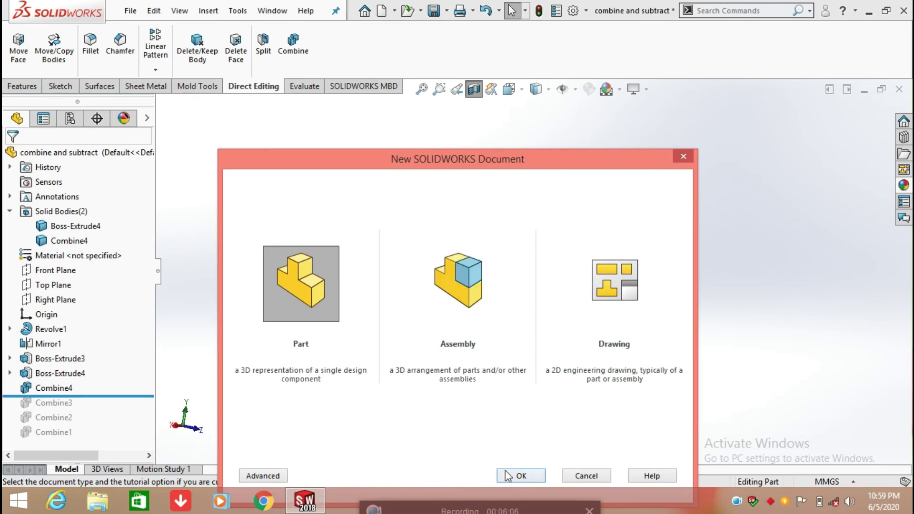
{"action": "left_click", "coordinate": [508, 475]}
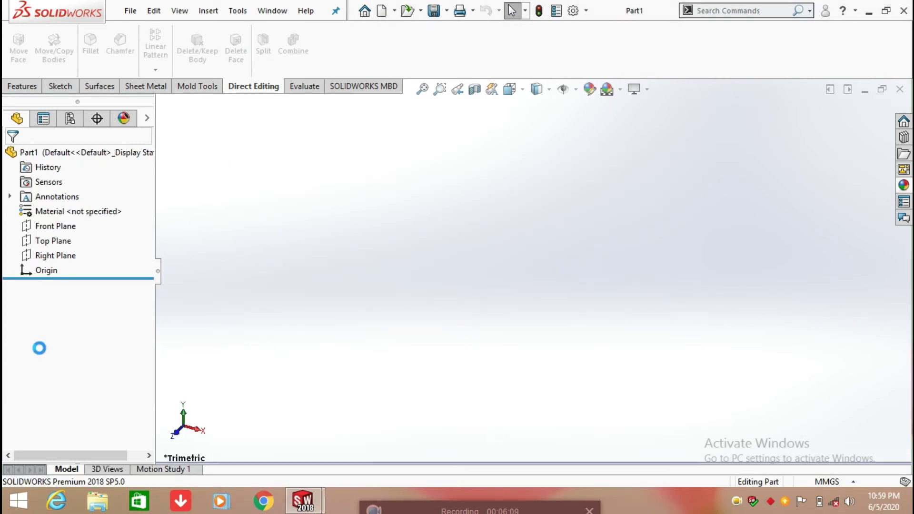
- Sketch a center rectangle about 115 mm wide and 110 mm high on the Front Plane, centred on the origin
{"action": "left_click", "coordinate": [60, 226]}
{"action": "left_click", "coordinate": [137, 208]}
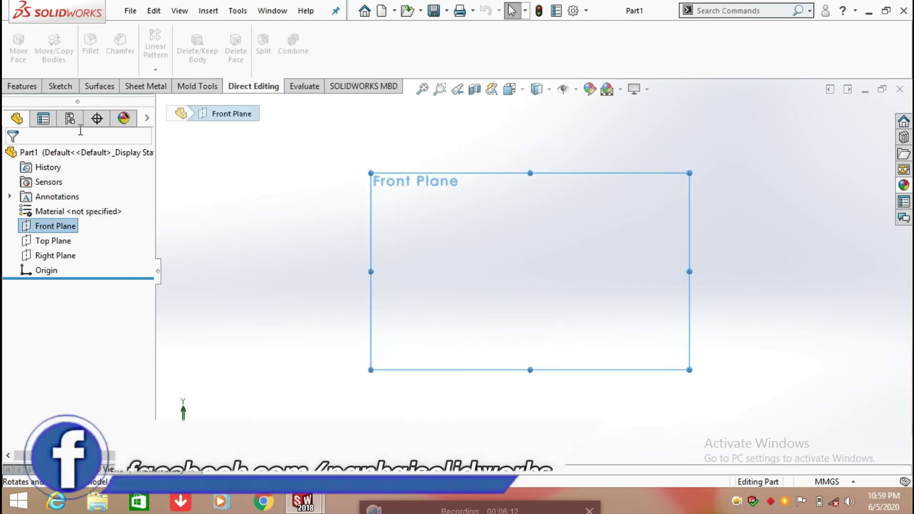
{"action": "left_click", "coordinate": [60, 87]}
{"action": "left_click", "coordinate": [102, 51]}
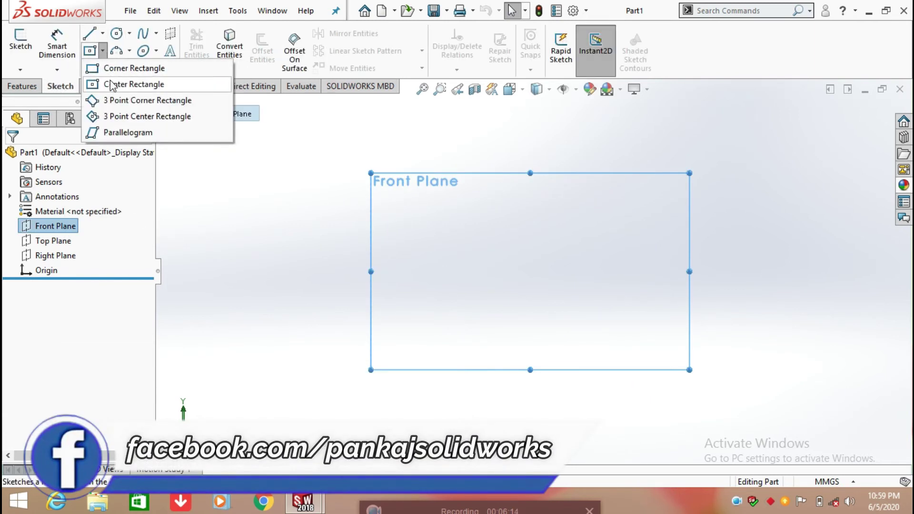
{"action": "left_click", "coordinate": [138, 81]}
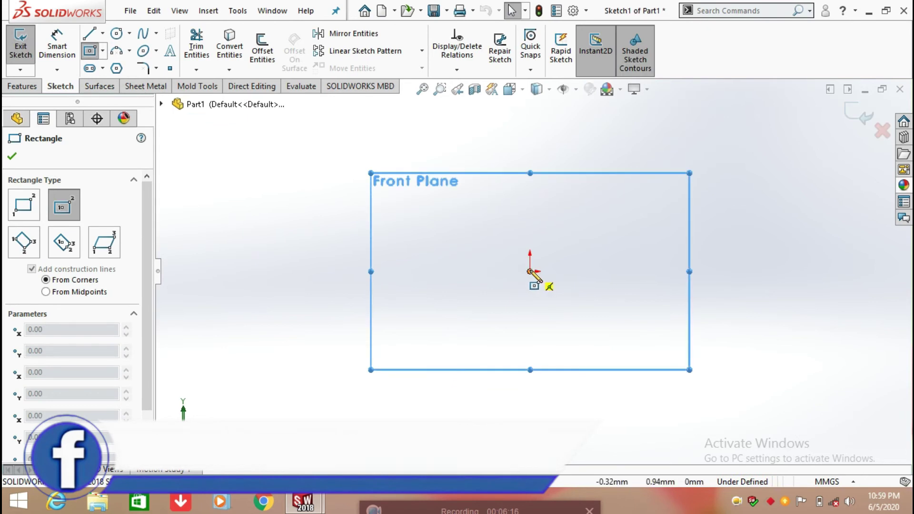
{"action": "left_click", "coordinate": [530, 272]}
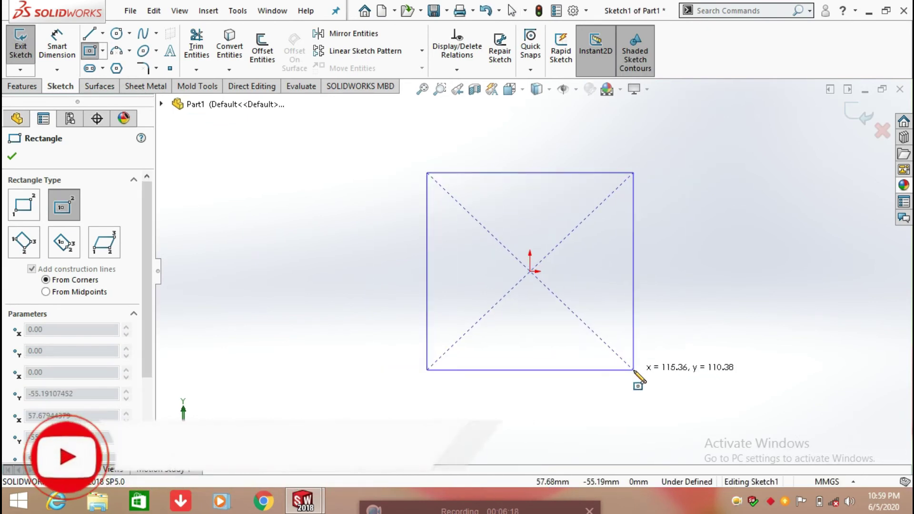
{"action": "left_click", "coordinate": [633, 370]}
{"action": "left_click", "coordinate": [11, 157]}
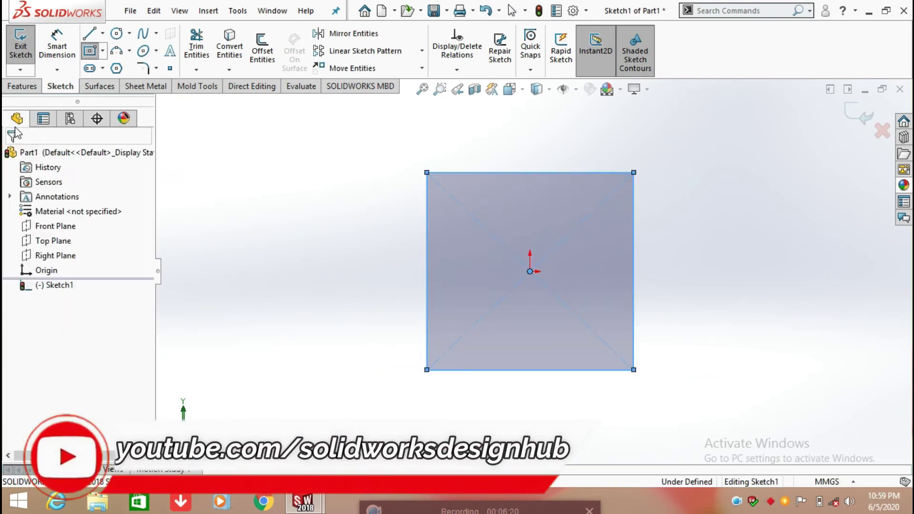
- Extrude the rectangle 10 mm as a blind boss from the sketch plane
{"action": "left_click", "coordinate": [24, 84]}
{"action": "left_click", "coordinate": [25, 54]}
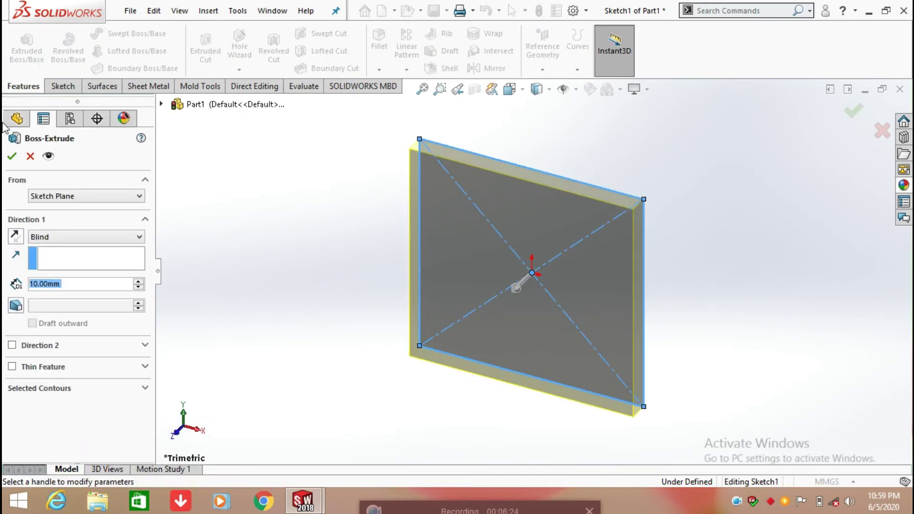
{"action": "left_click", "coordinate": [12, 156]}
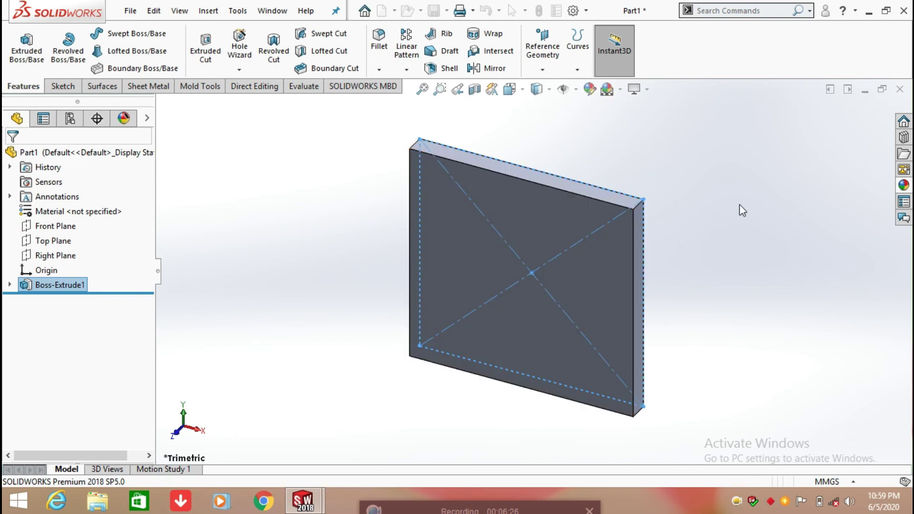
{"action": "left_click", "coordinate": [739, 210]}
{"action": "mouse_move", "coordinate": [713, 333]}
{"action": "middle_mouse_down"}
{"action": "mouse_move", "coordinate": [759, 236]}
{"action": "mouse_move", "coordinate": [782, 219]}
{"action": "mouse_move", "coordinate": [786, 234]}
{"action": "middle_mouse_up"}
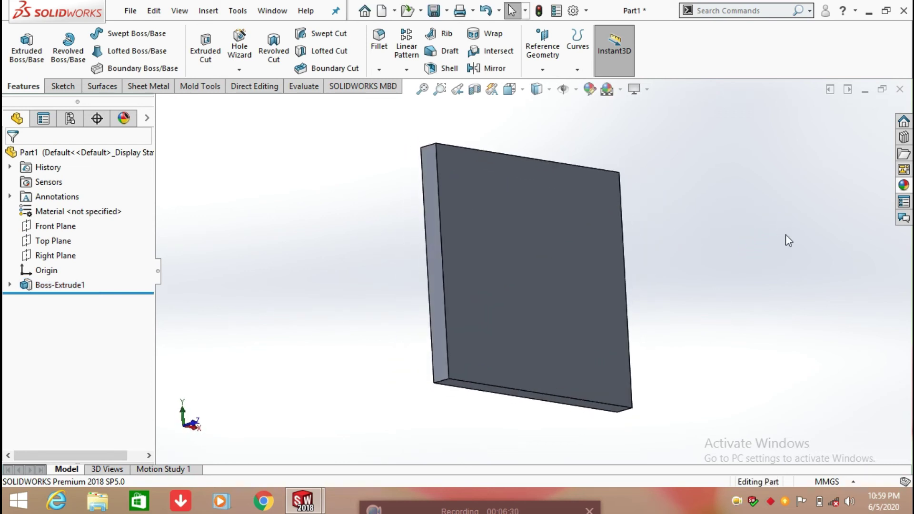
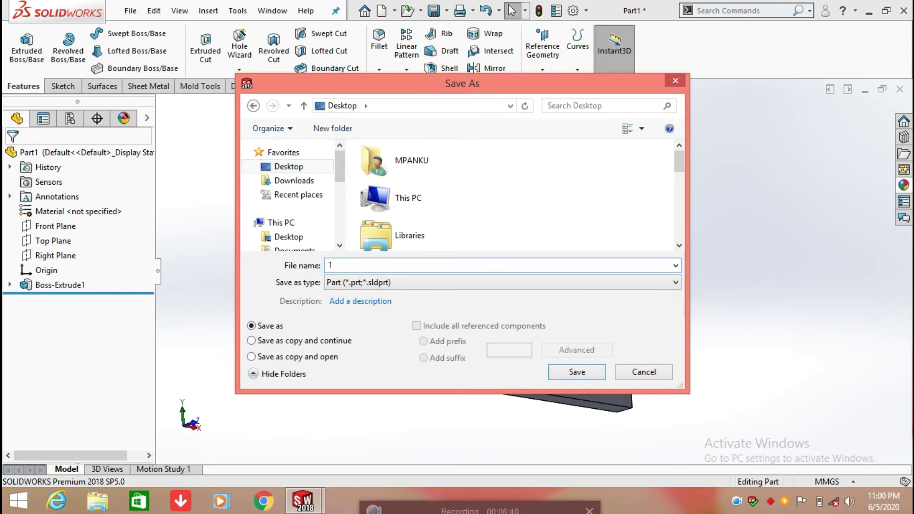
- Save the rectangular plate on the Desktop as part 1 and close it
{"action": "left_click", "coordinate": [355, 265]}
{"action": "type", "text": "1"}
{"action": "key", "text": "Return"}
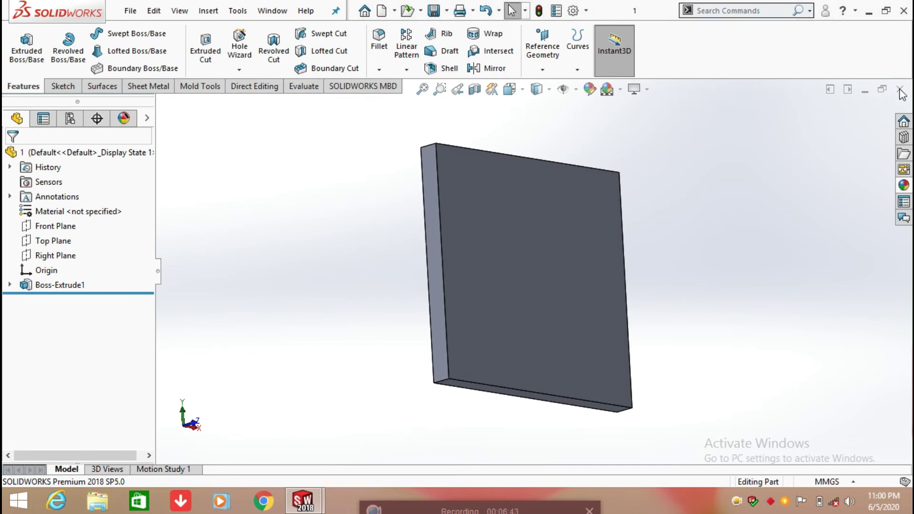
{"action": "left_click", "coordinate": [900, 91]}
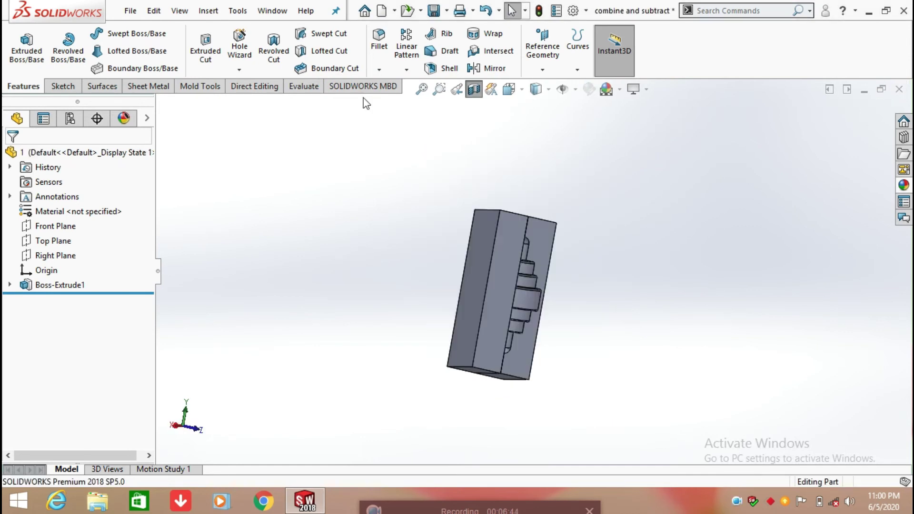
- Create another new part document for a second plate
{"action": "left_click", "coordinate": [131, 12]}
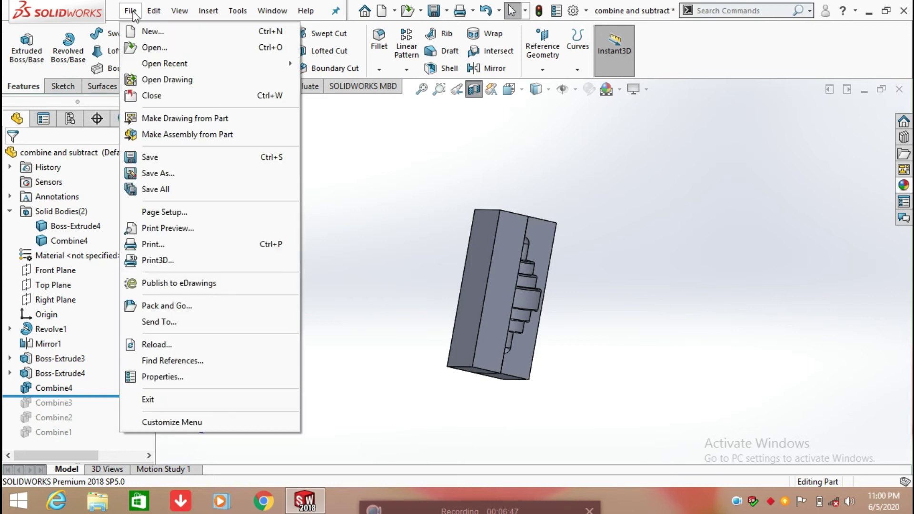
{"action": "left_click", "coordinate": [154, 33]}
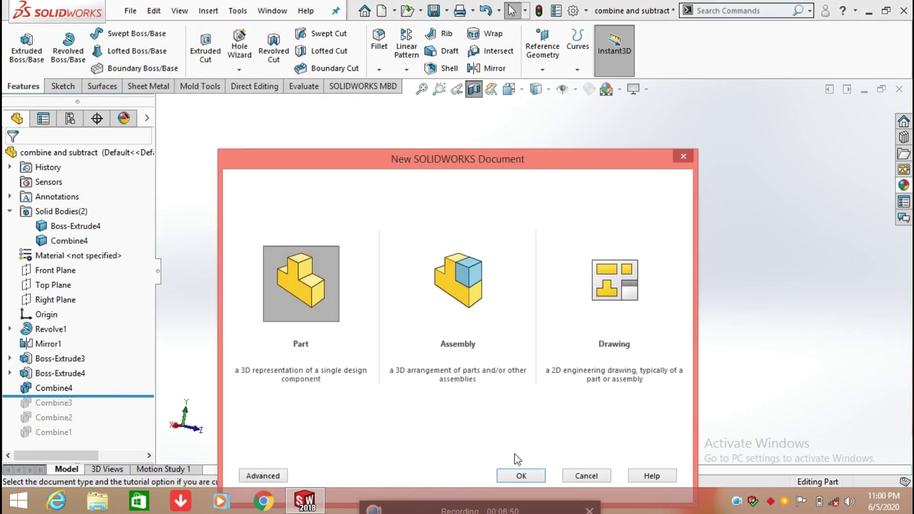
{"action": "left_click", "coordinate": [522, 475]}
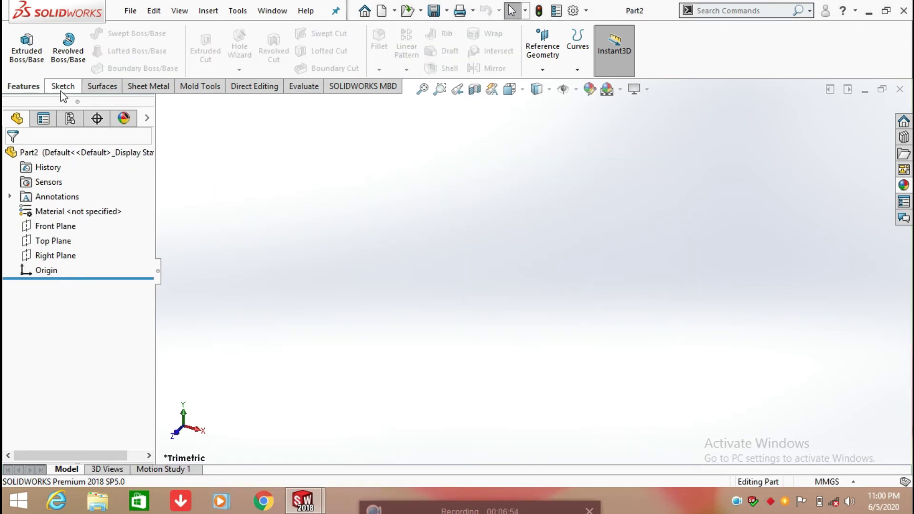
- Sketch a six-sided polygon centred on the origin of the Front Plane, with an inscribed circle about 89 mm in diameter and a vertex straight below
{"action": "left_click", "coordinate": [74, 227]}
{"action": "left_click", "coordinate": [146, 205]}
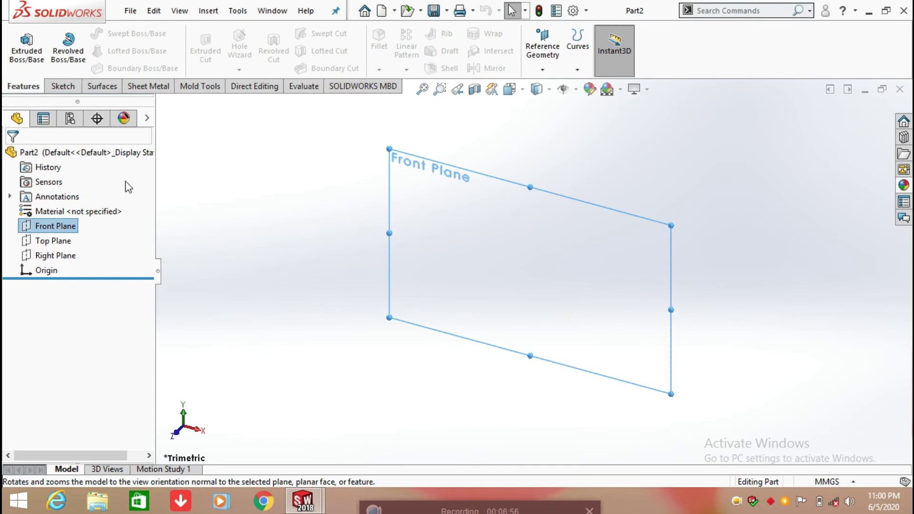
{"action": "left_click", "coordinate": [64, 86]}
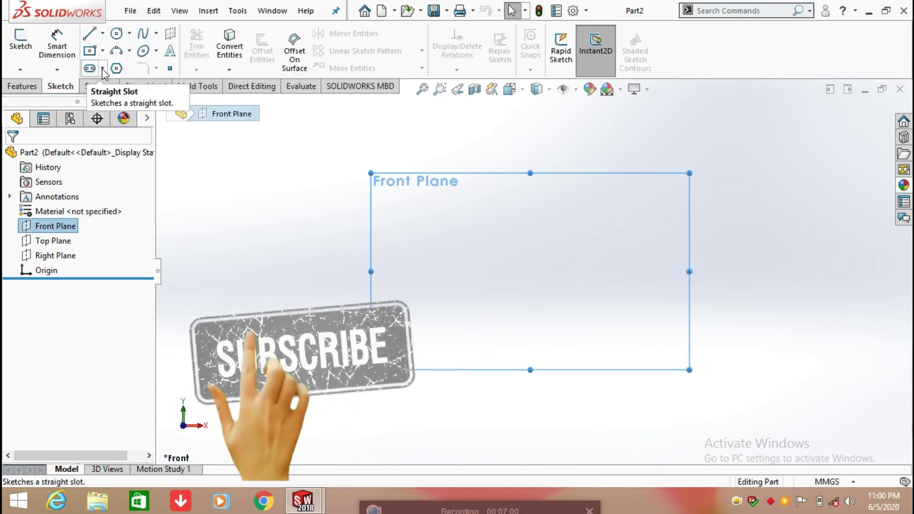
{"action": "left_click", "coordinate": [117, 69]}
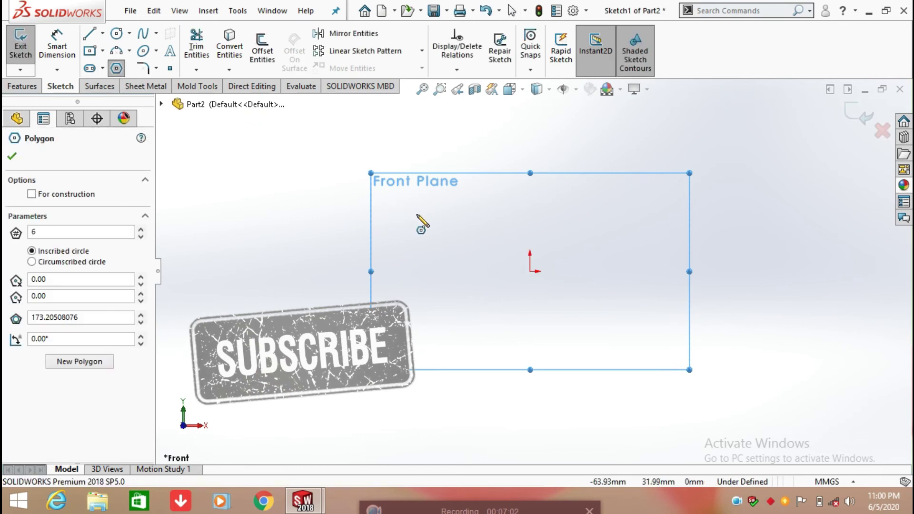
{"action": "left_click", "coordinate": [530, 271]}
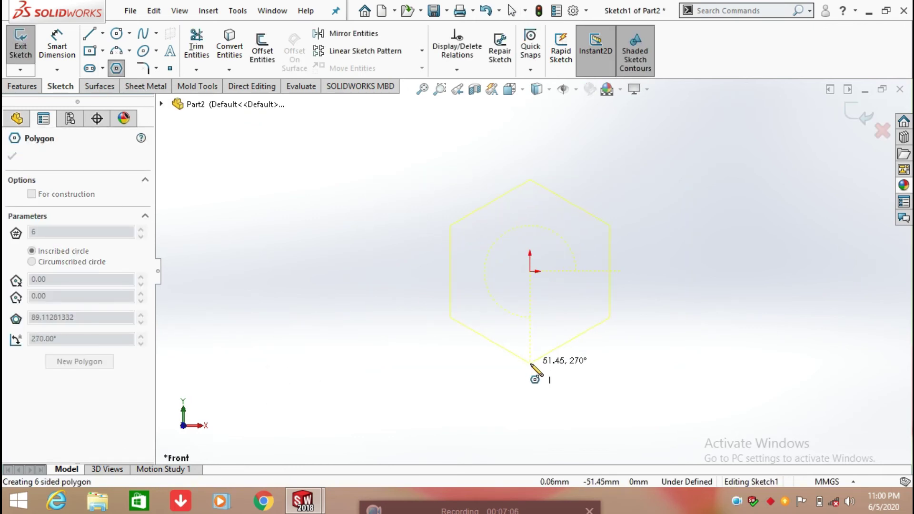
{"action": "left_click", "coordinate": [531, 364]}
- Extrude the hexagon 10 mm as a blind boss from the sketch plane
{"action": "left_click", "coordinate": [21, 86]}
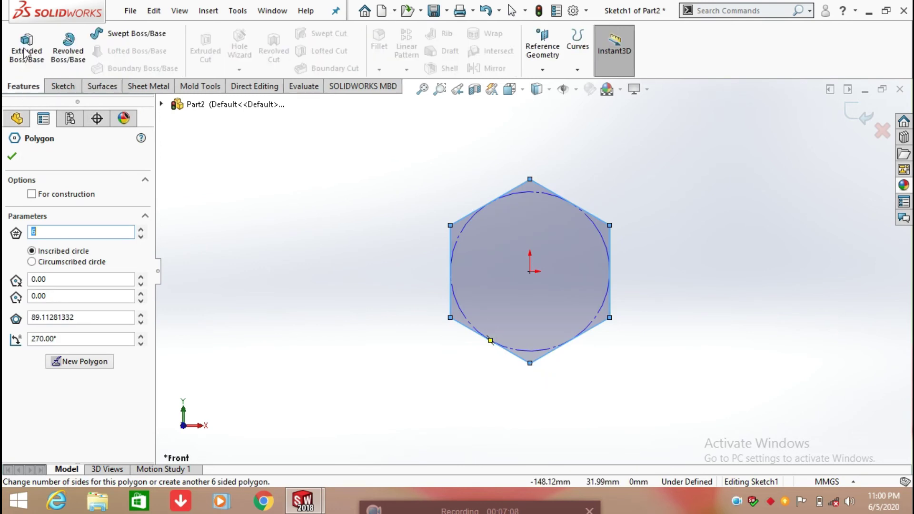
{"action": "left_click", "coordinate": [24, 47]}
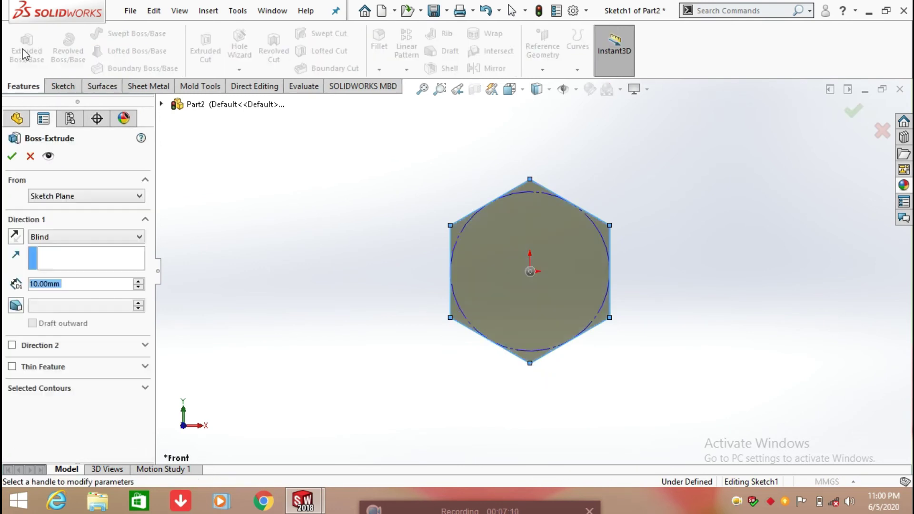
{"action": "left_click", "coordinate": [12, 156]}
- Save the hexagonal plate on the Desktop as part 2 and close it
{"action": "left_click", "coordinate": [129, 11]}
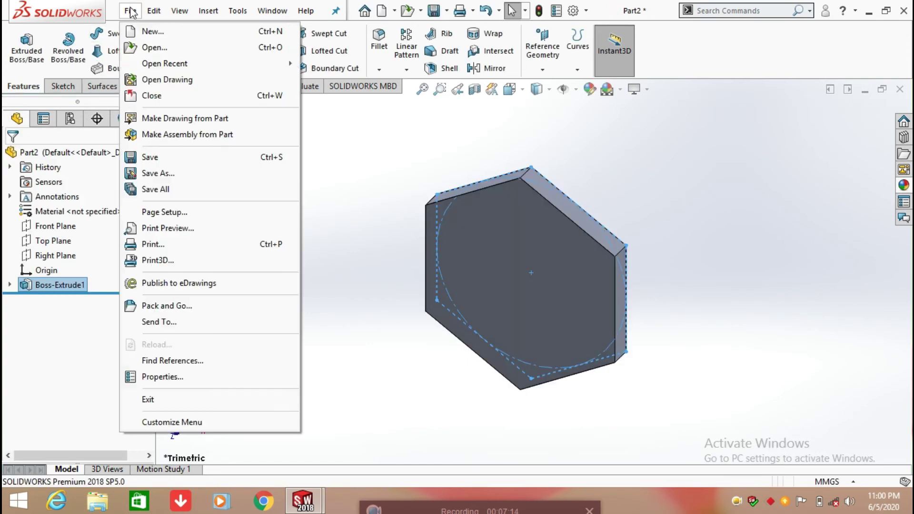
{"action": "left_click", "coordinate": [162, 165]}
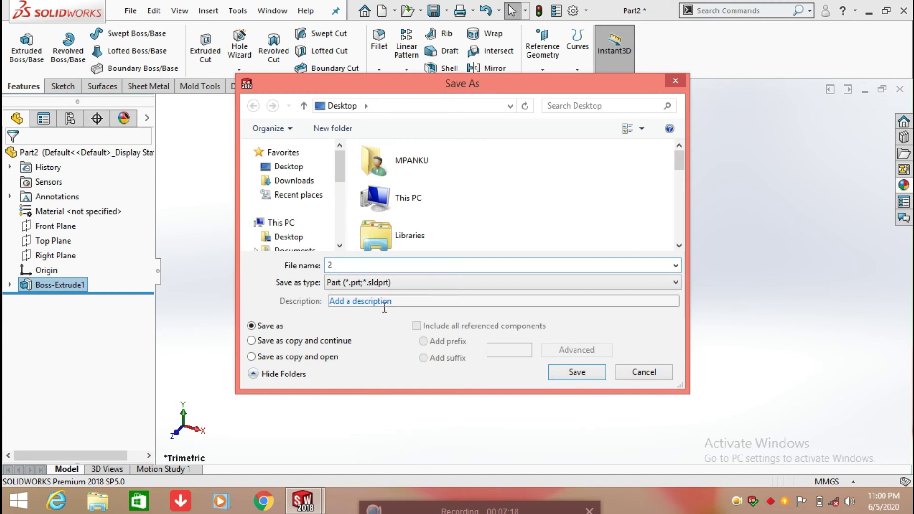
{"action": "left_click", "coordinate": [577, 372]}
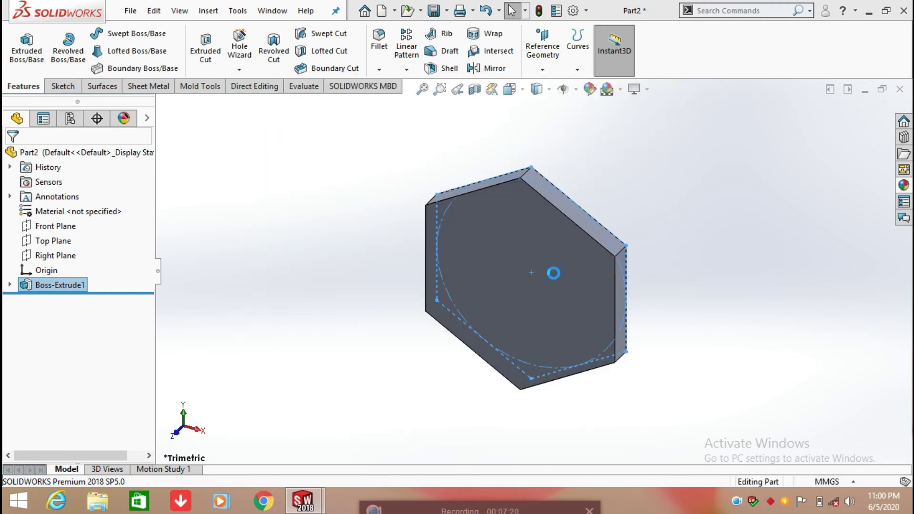
{"action": "left_click", "coordinate": [692, 207]}
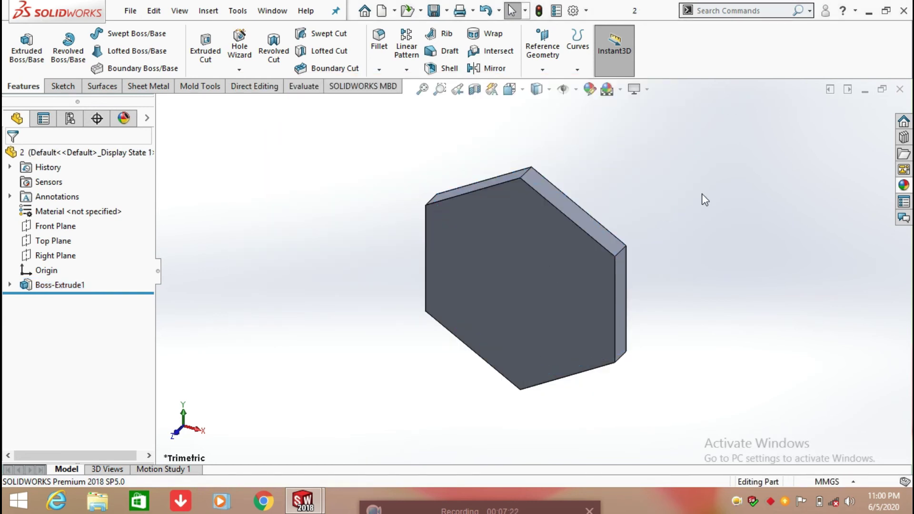
{"action": "left_click", "coordinate": [901, 90]}
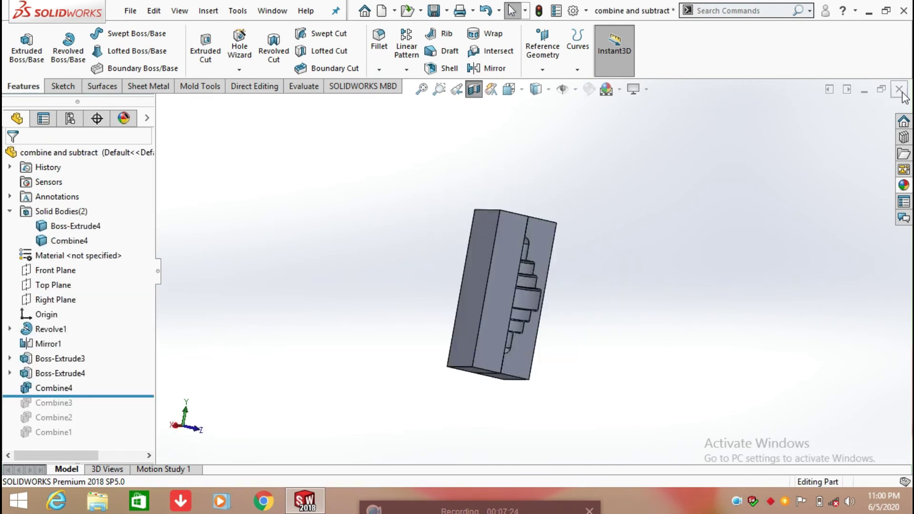
- Close the combine and subtract part without saving its changes
{"action": "left_click", "coordinate": [900, 90]}
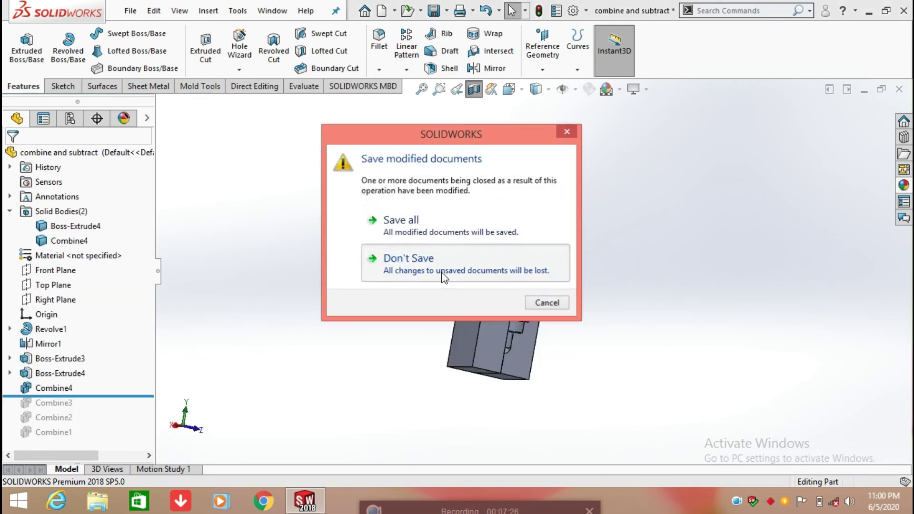
{"action": "left_click", "coordinate": [443, 274]}
{"action": "left_click", "coordinate": [130, 11]}
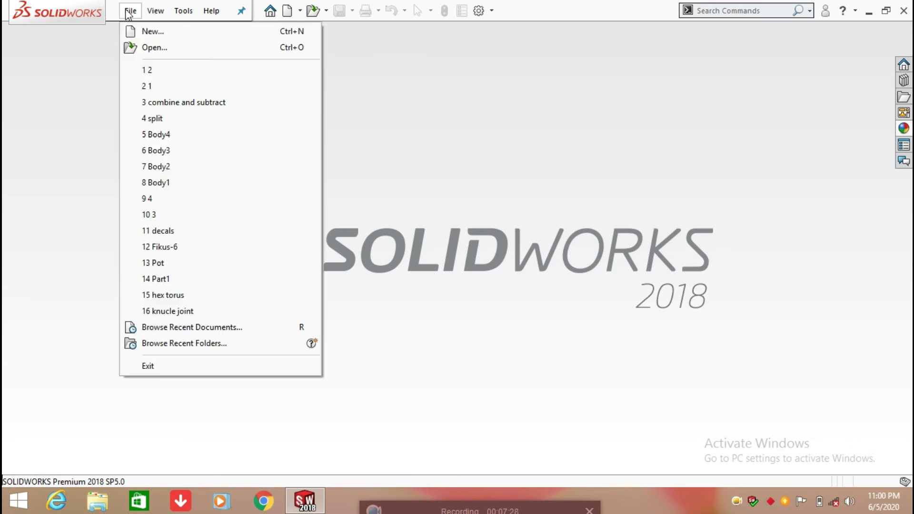
- Open part 1, the rectangular plate, from the Desktop
{"action": "left_click", "coordinate": [142, 36]}
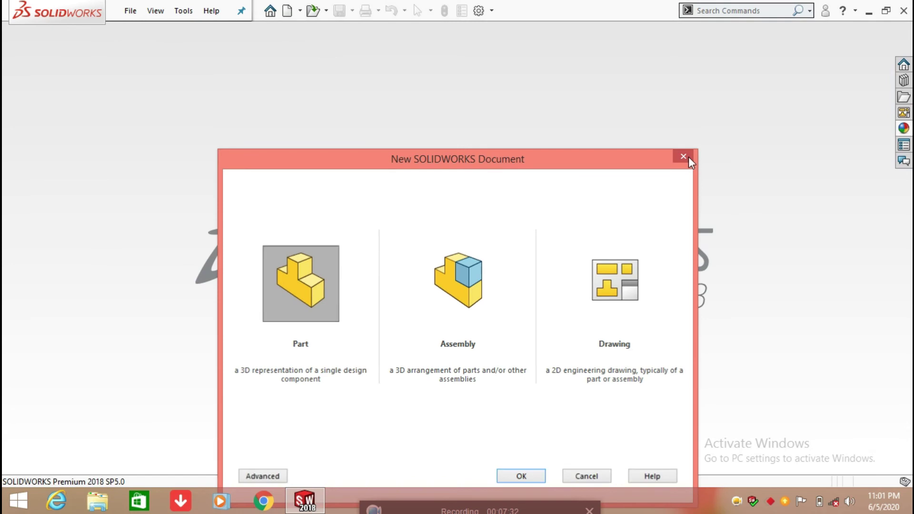
{"action": "left_click", "coordinate": [685, 156]}
{"action": "left_click", "coordinate": [130, 11]}
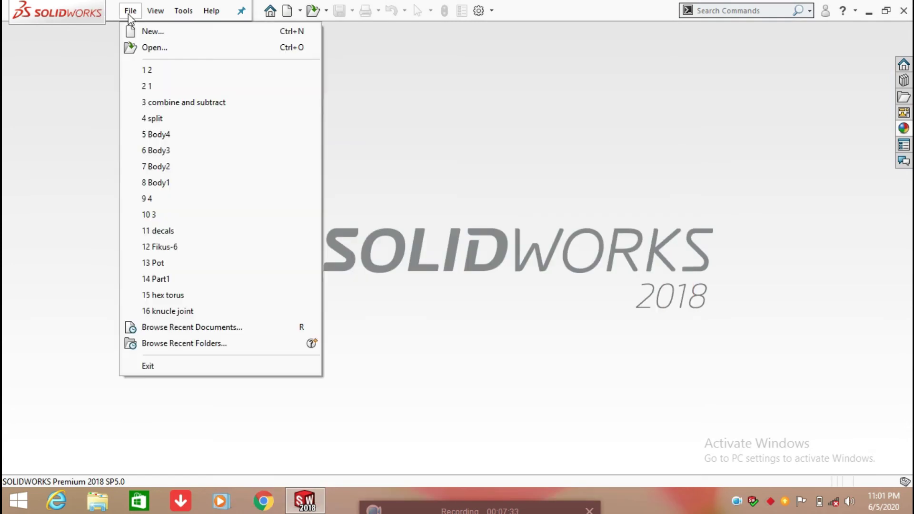
{"action": "left_click", "coordinate": [139, 48]}
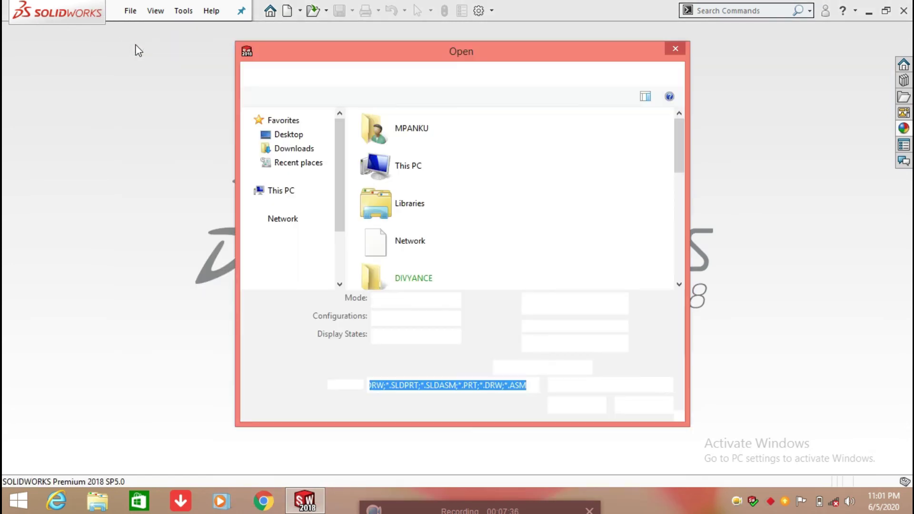
{"action": "left_click", "coordinate": [265, 135]}
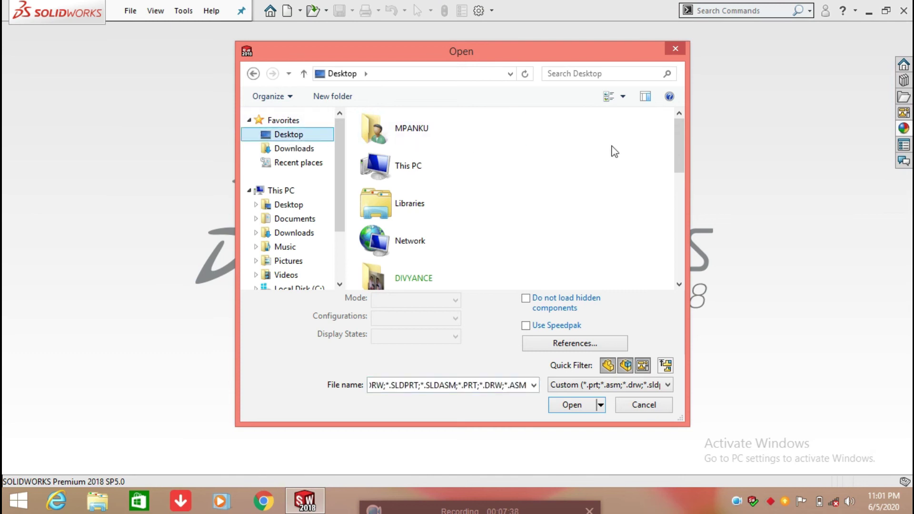
{"action": "left_click_drag", "start_coordinate": [681, 148], "coordinate": [679, 215]}
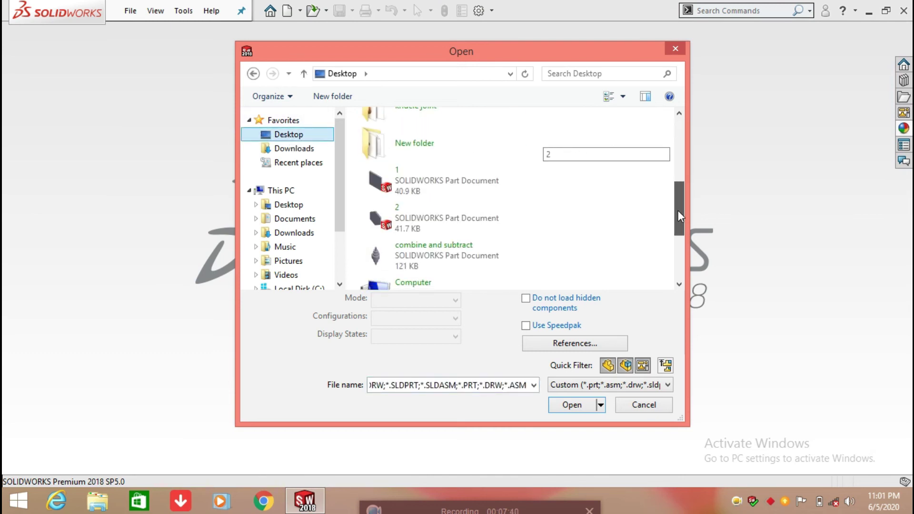
{"action": "left_click", "coordinate": [429, 183]}
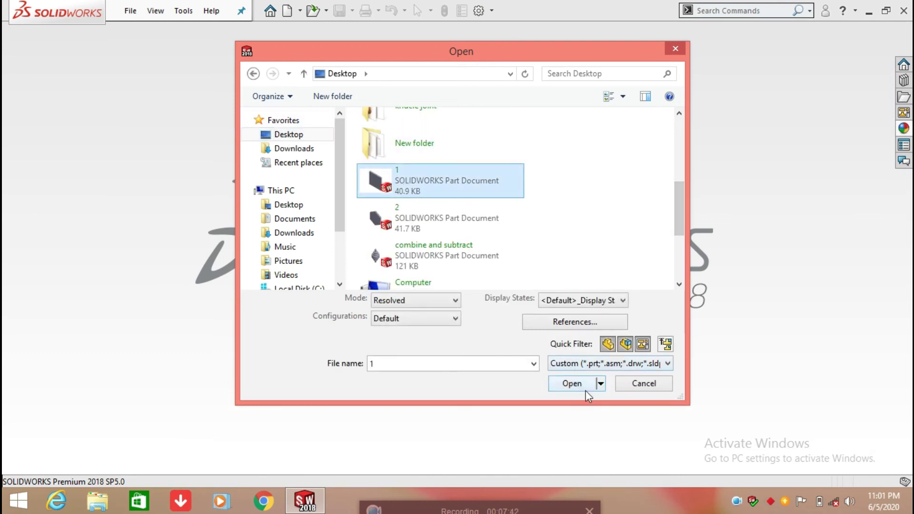
{"action": "left_click", "coordinate": [584, 385]}
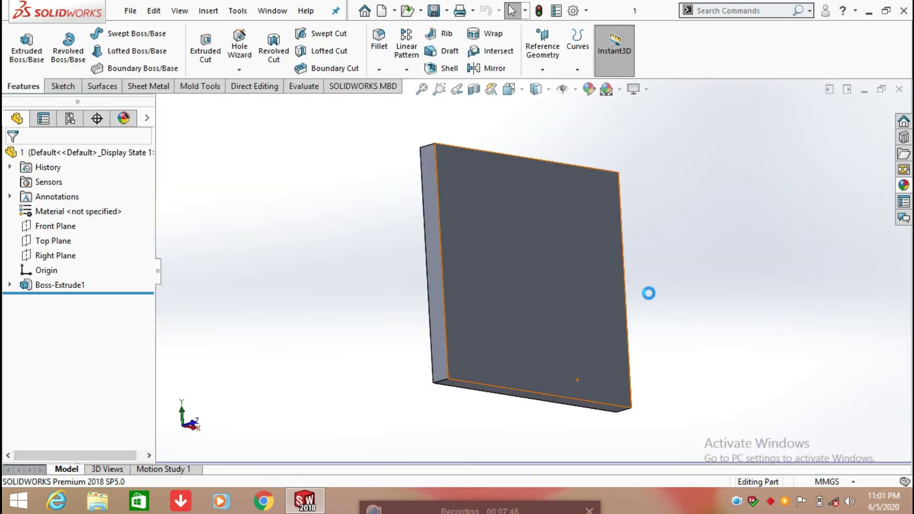
- Insert part 2 from the Desktop into the open part as a derived part, placing the hexagon beside the rectangular plate in front view
{"action": "key", "text": "space"}
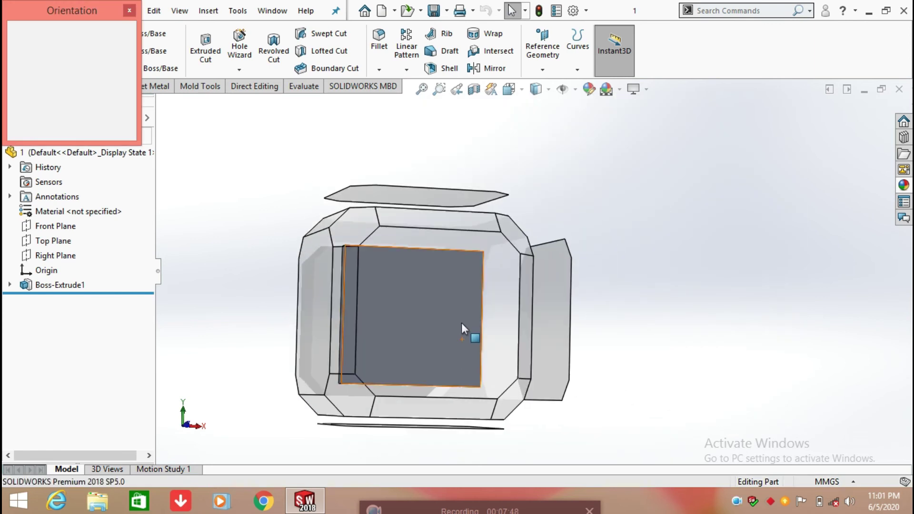
{"action": "left_click", "coordinate": [459, 323]}
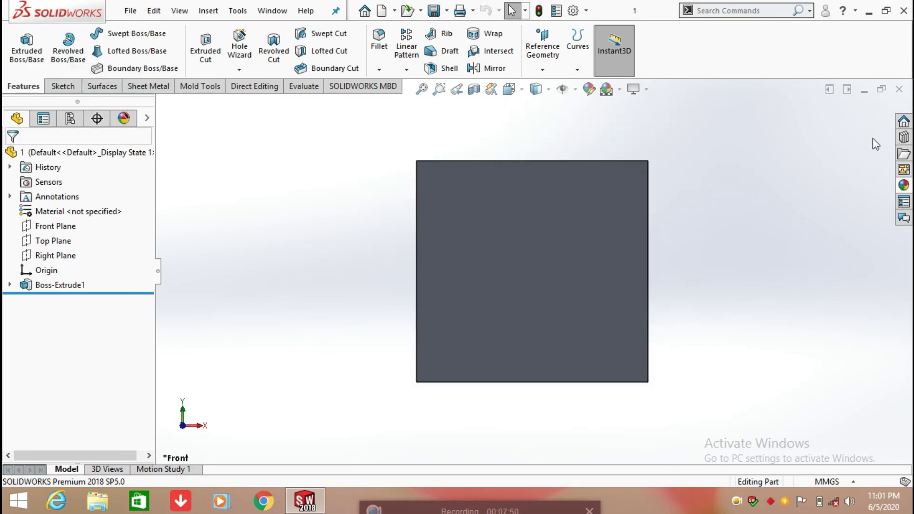
{"action": "left_click", "coordinate": [886, 11]}
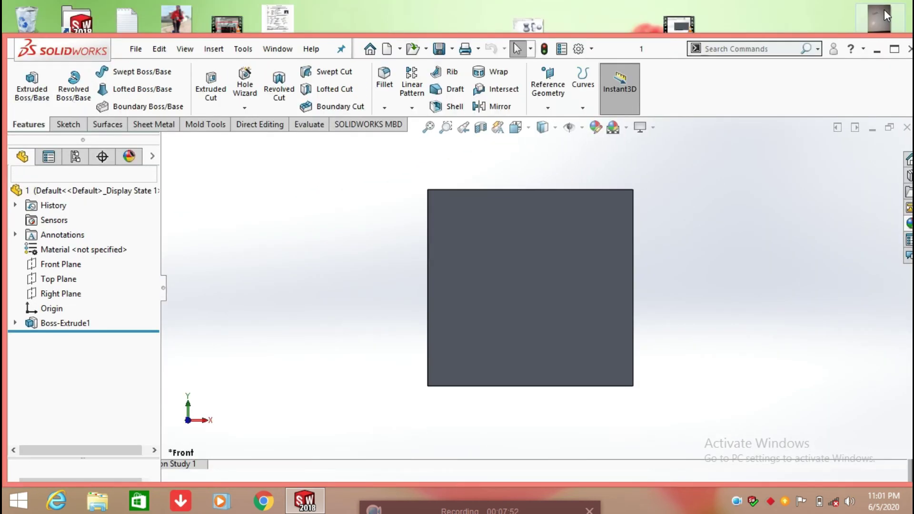
{"action": "left_click_drag", "start_coordinate": [656, 47], "coordinate": [437, 268]}
{"action": "left_click_drag", "start_coordinate": [284, 236], "coordinate": [449, 388]}
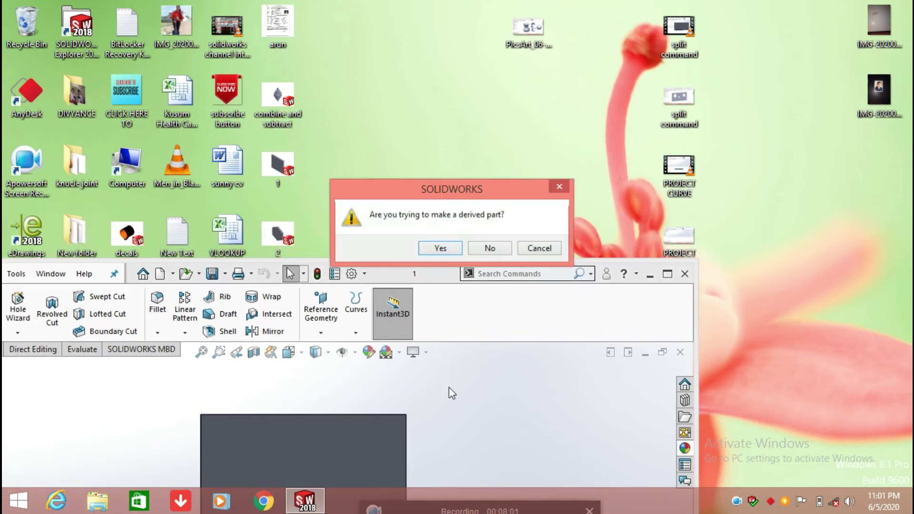
{"action": "left_click", "coordinate": [450, 248]}
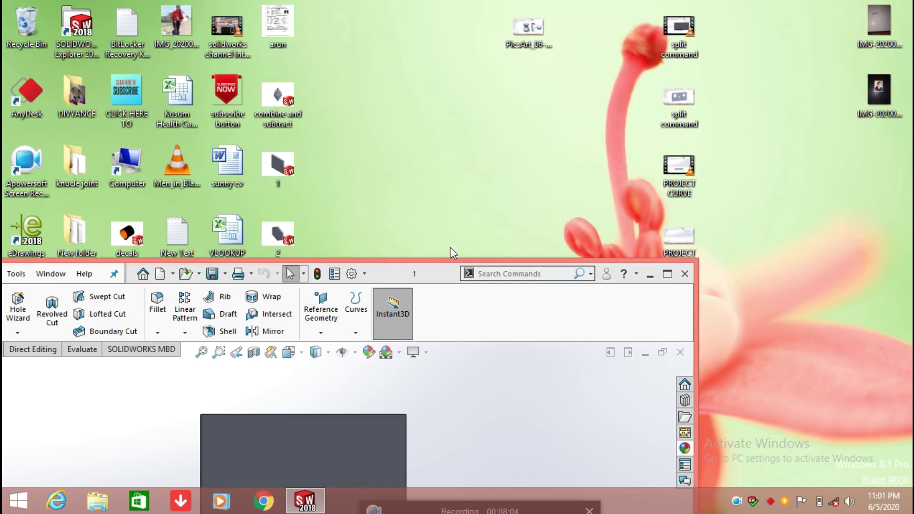
{"action": "left_click", "coordinate": [668, 275]}
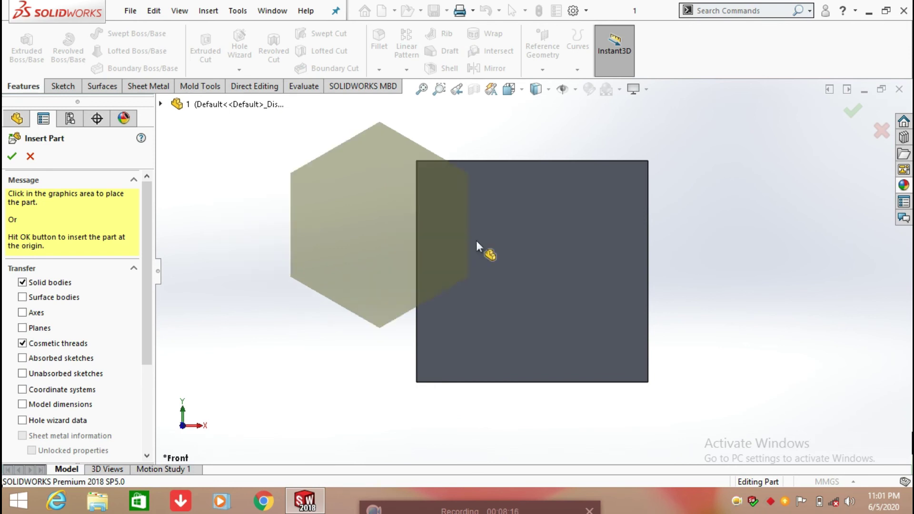
{"action": "left_click", "coordinate": [768, 274]}
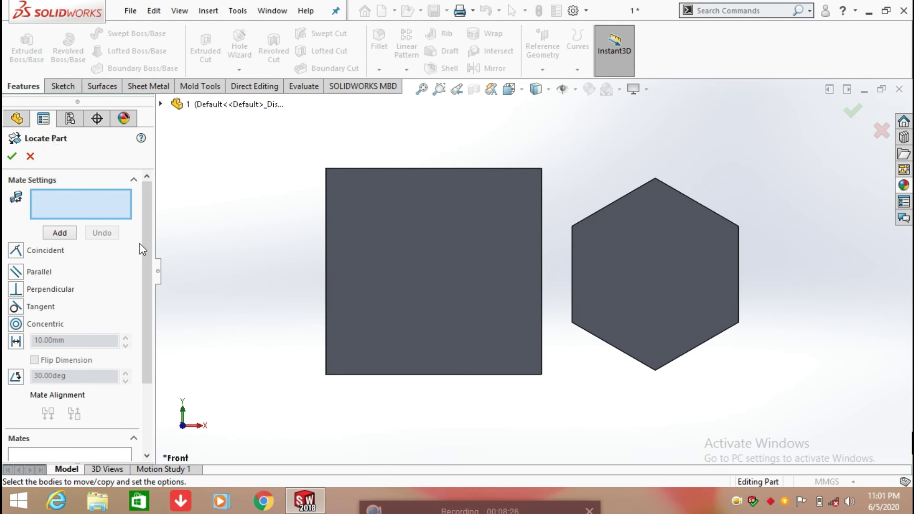
- Locate the inserted hexagon with a coincident mate between its flat side face and the adjacent side face of the rectangular plate
{"action": "left_click_drag", "start_coordinate": [145, 239], "coordinate": [136, 348]}
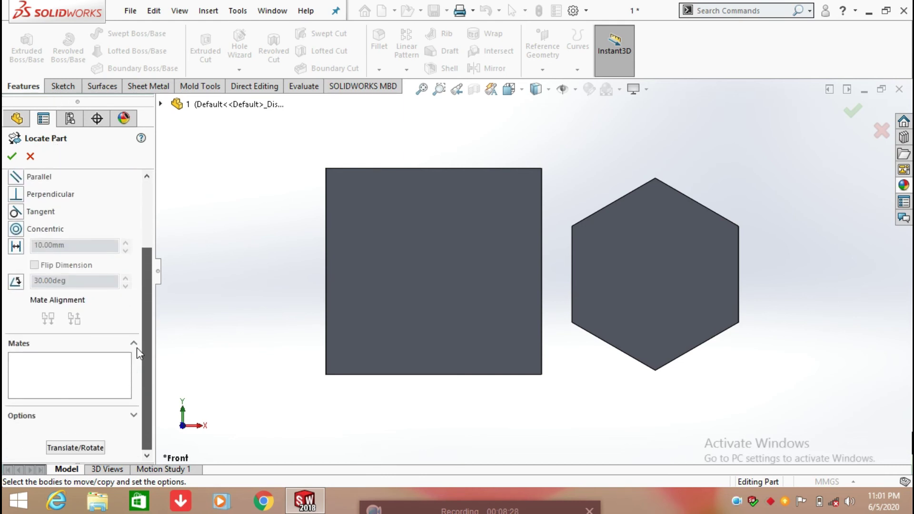
{"action": "left_click_drag", "start_coordinate": [145, 332], "coordinate": [142, 236]}
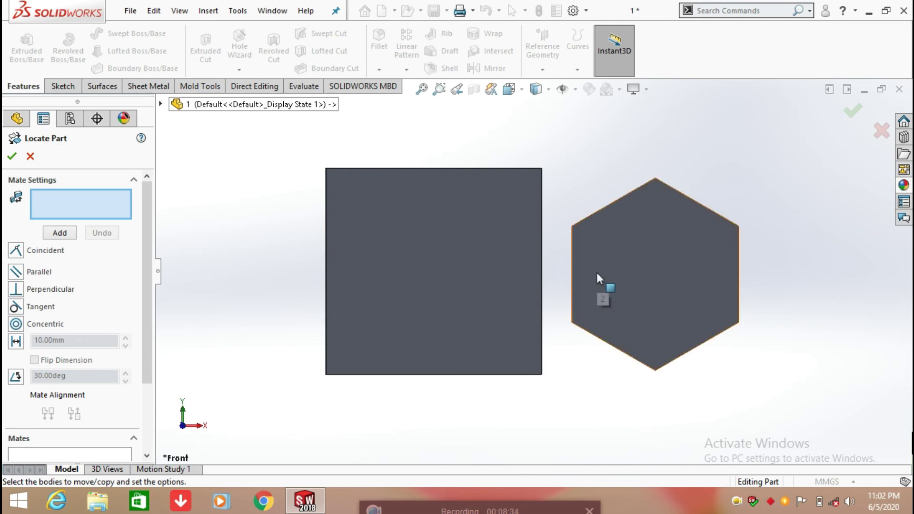
{"action": "scroll", "coordinate": [597, 273], "scroll_direction": "down", "scroll_amount": 3}
{"action": "middle_click_drag", "start_coordinate": [553, 258], "coordinate": [519, 253]}
{"action": "left_click", "coordinate": [539, 249]}
{"action": "left_click", "coordinate": [501, 249]}
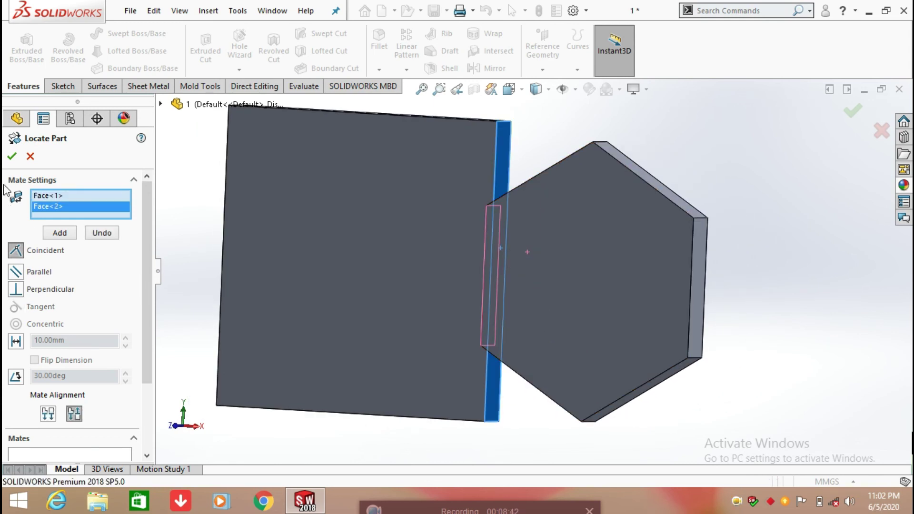
{"action": "left_click", "coordinate": [12, 156]}
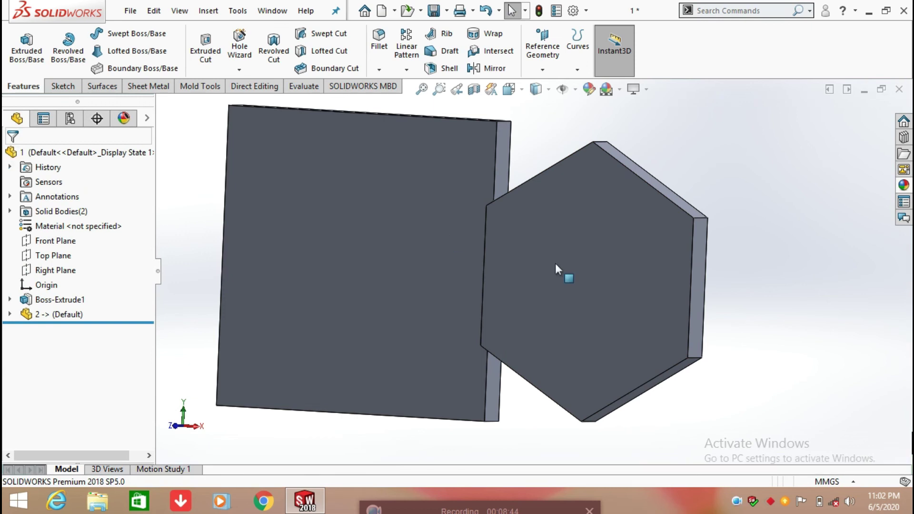
- Edit the inserted part 2 and add a coincident mate that aligns the hexagon's large face with the rectangular plate's large face
{"action": "middle_click_drag", "start_coordinate": [601, 316], "coordinate": [572, 341]}
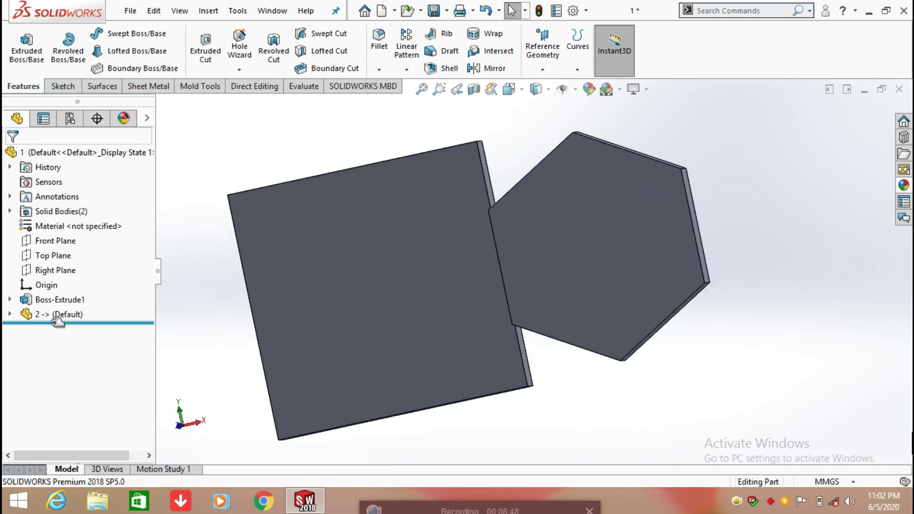
{"action": "left_click", "coordinate": [54, 319]}
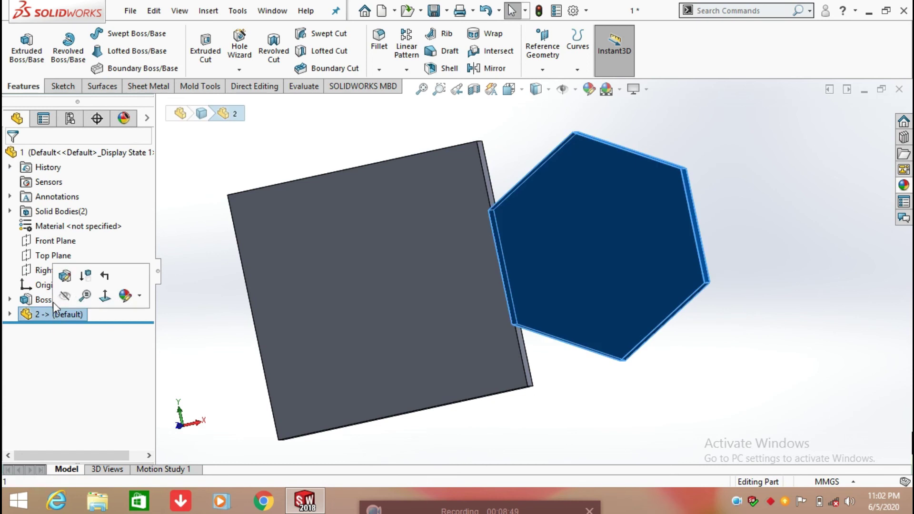
{"action": "left_click", "coordinate": [66, 276]}
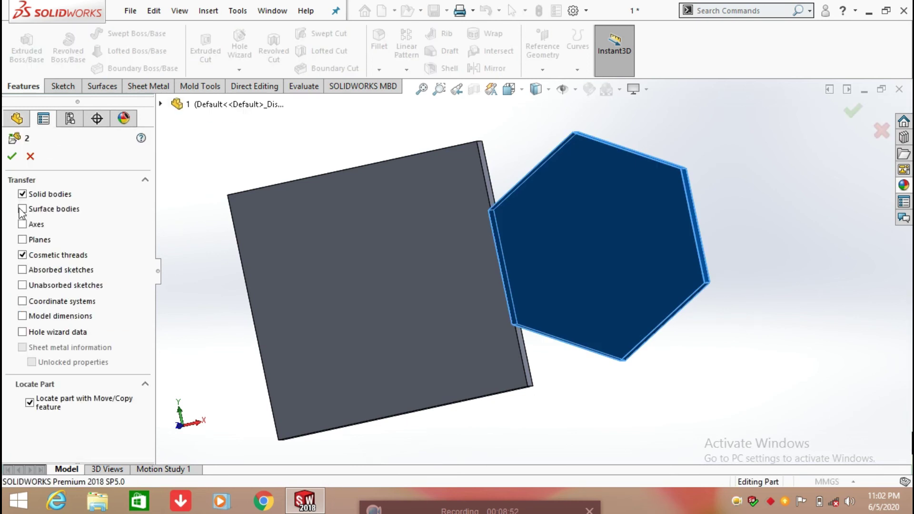
{"action": "left_click", "coordinate": [12, 156]}
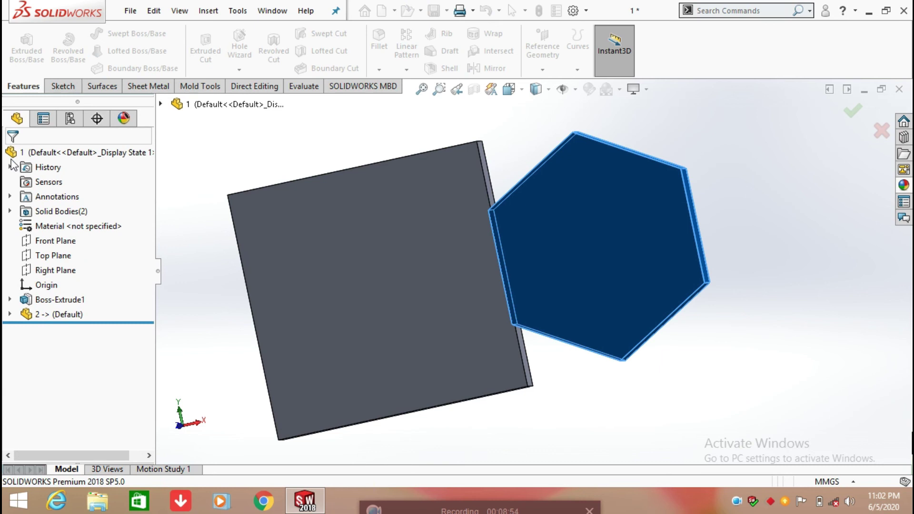
{"action": "middle_click_drag", "start_coordinate": [445, 372], "coordinate": [459, 230]}
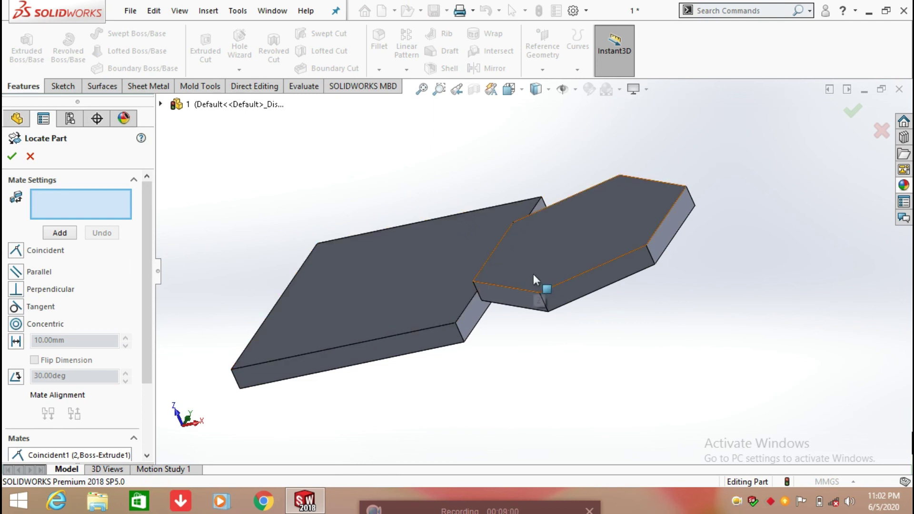
{"action": "left_click", "coordinate": [531, 258]}
{"action": "left_click", "coordinate": [414, 281]}
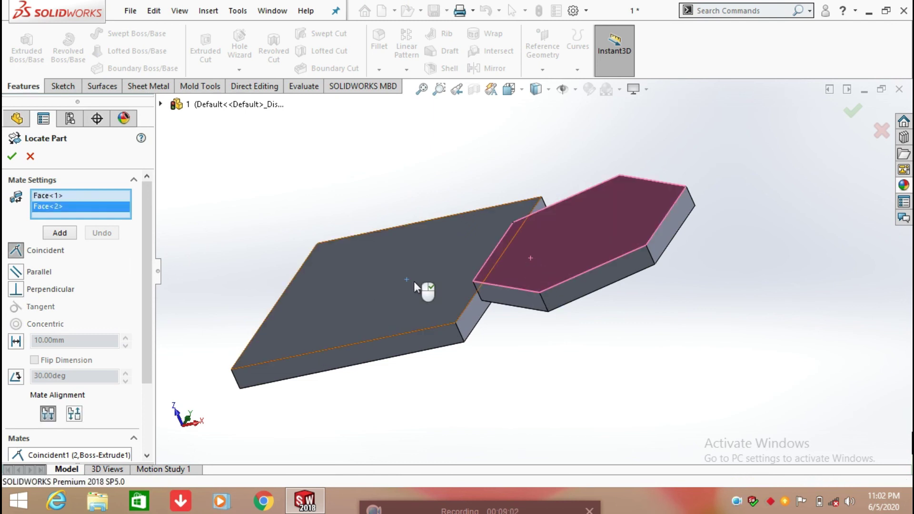
{"action": "left_click", "coordinate": [11, 158]}
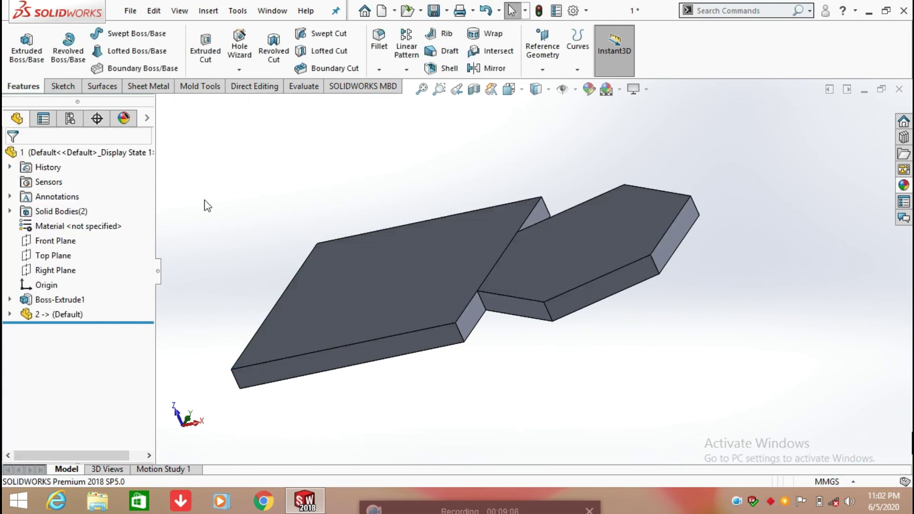
- Combine the rectangular and hexagonal solid bodies with the Add operation, previewing the merged result
{"action": "scroll", "coordinate": [502, 278], "scroll_direction": "down", "scroll_amount": 3}
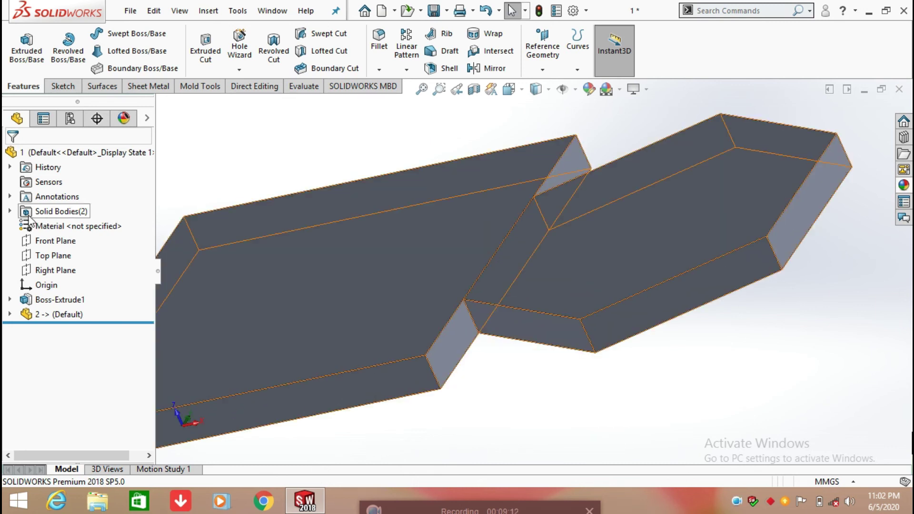
{"action": "left_click", "coordinate": [9, 211]}
{"action": "left_click", "coordinate": [65, 227]}
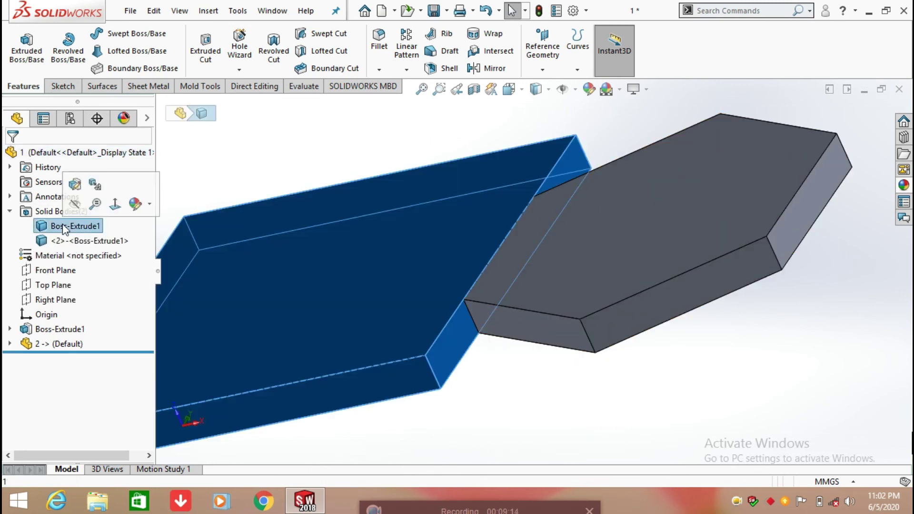
{"action": "left_click", "coordinate": [68, 240]}
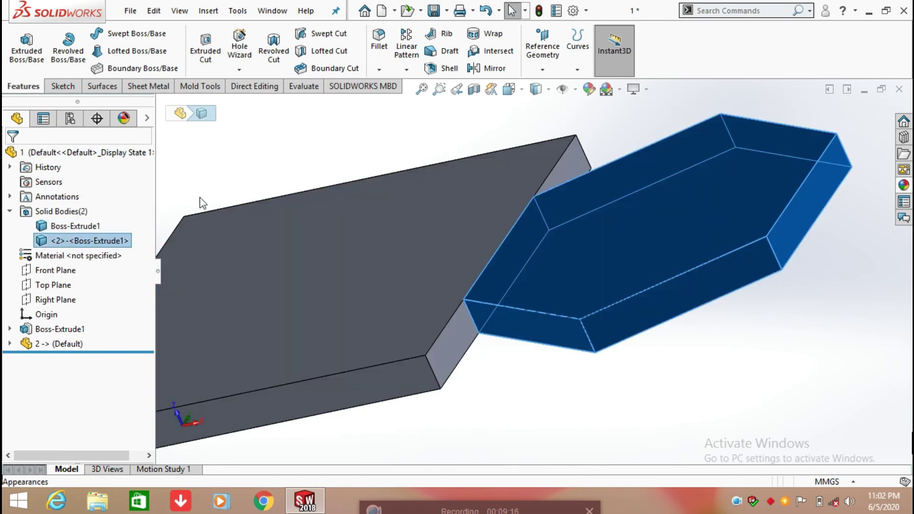
{"action": "left_click", "coordinate": [254, 86]}
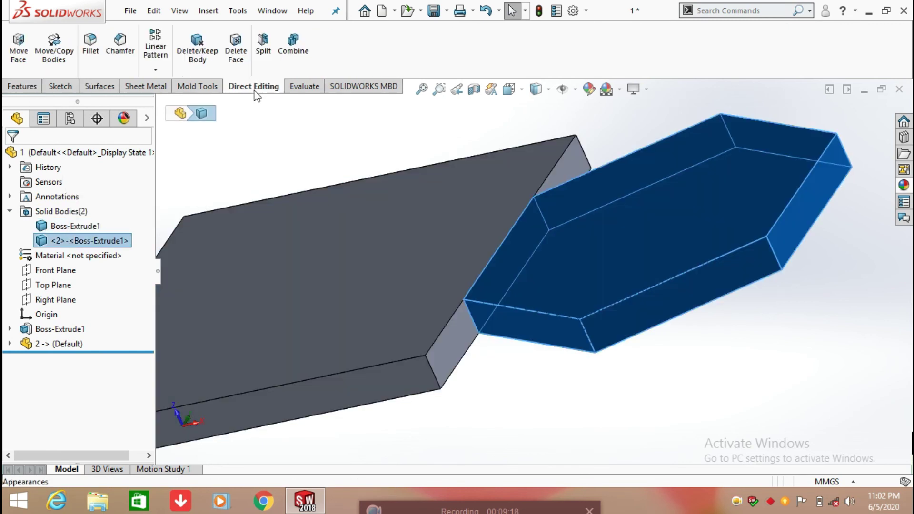
{"action": "left_click", "coordinate": [293, 50]}
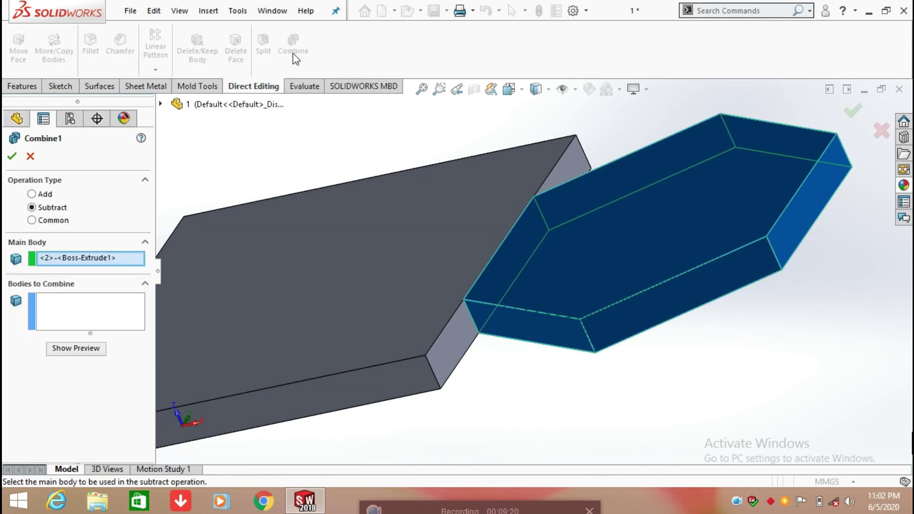
{"action": "left_click", "coordinate": [32, 194]}
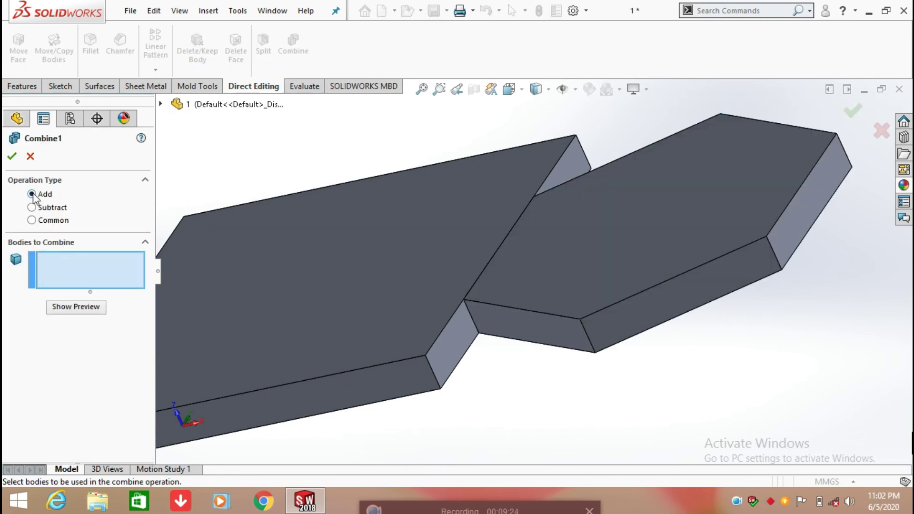
{"action": "left_click", "coordinate": [367, 208]}
{"action": "left_click", "coordinate": [624, 257]}
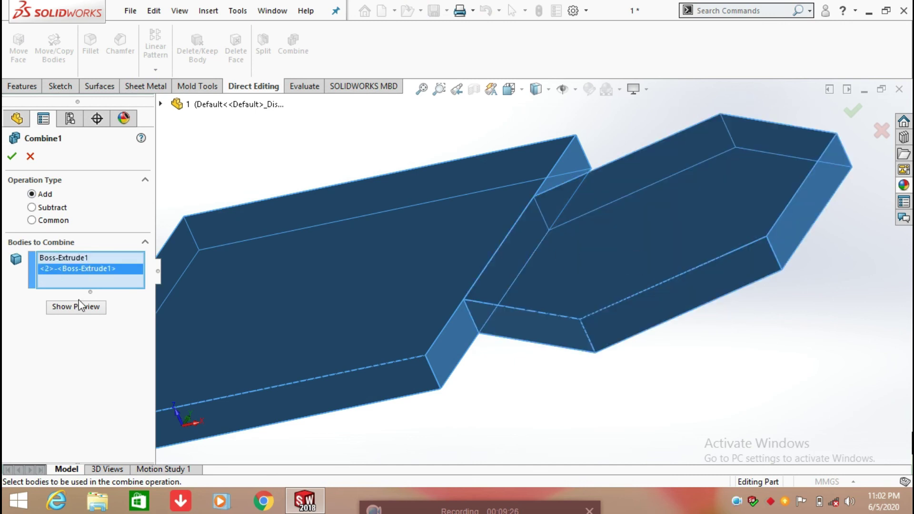
{"action": "left_click", "coordinate": [82, 307]}
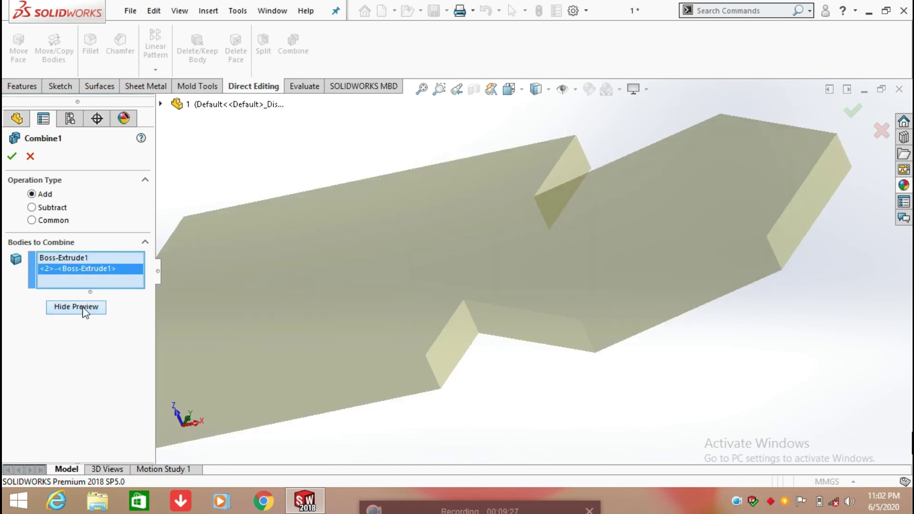
{"action": "left_click", "coordinate": [12, 156]}
- Examine the combined plate face-on and at an angle, selecting its large flat face
{"action": "middle_click_drag", "start_coordinate": [404, 284], "coordinate": [510, 361]}
{"action": "key", "text": "space"}
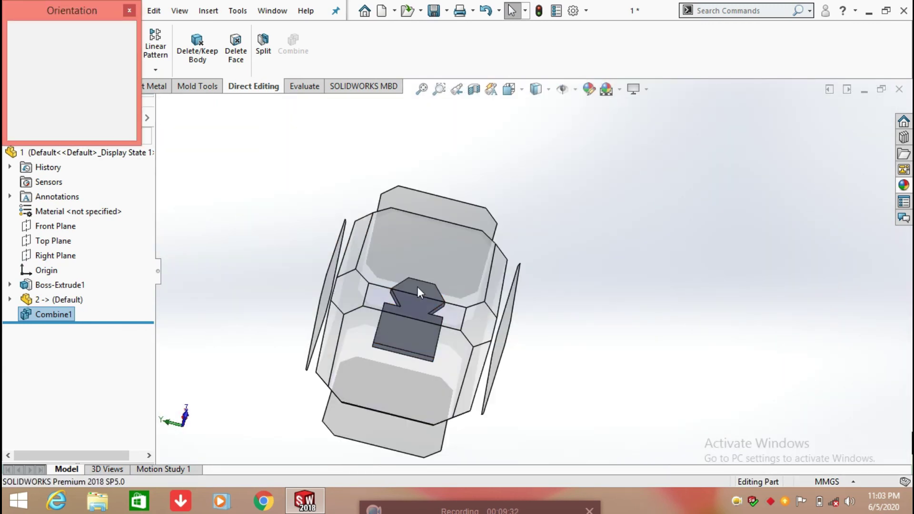
{"action": "key", "text": "ctrl+8"}
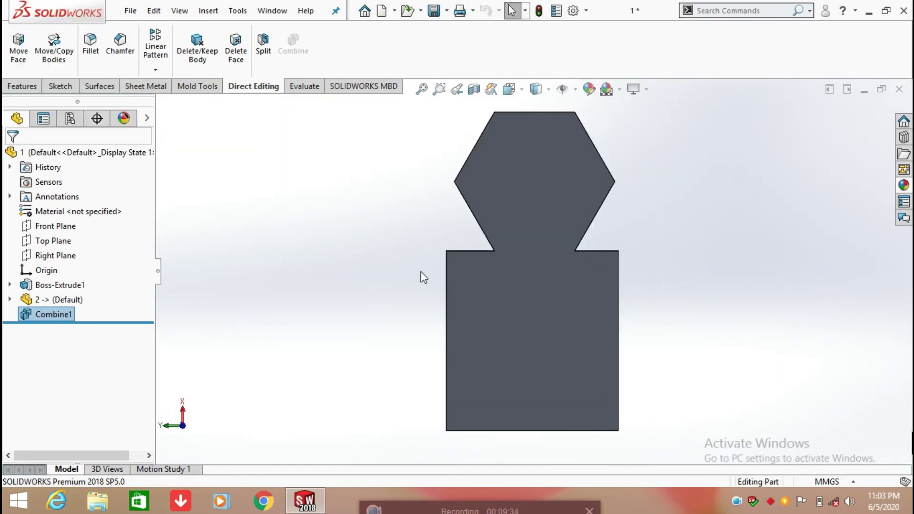
{"action": "left_click", "coordinate": [546, 201]}
{"action": "middle_click_drag", "start_coordinate": [722, 276], "coordinate": [681, 302]}
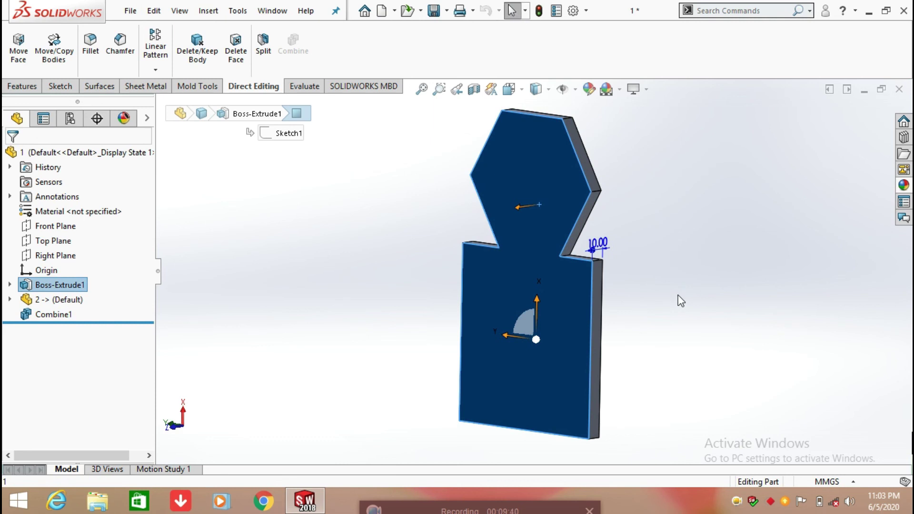